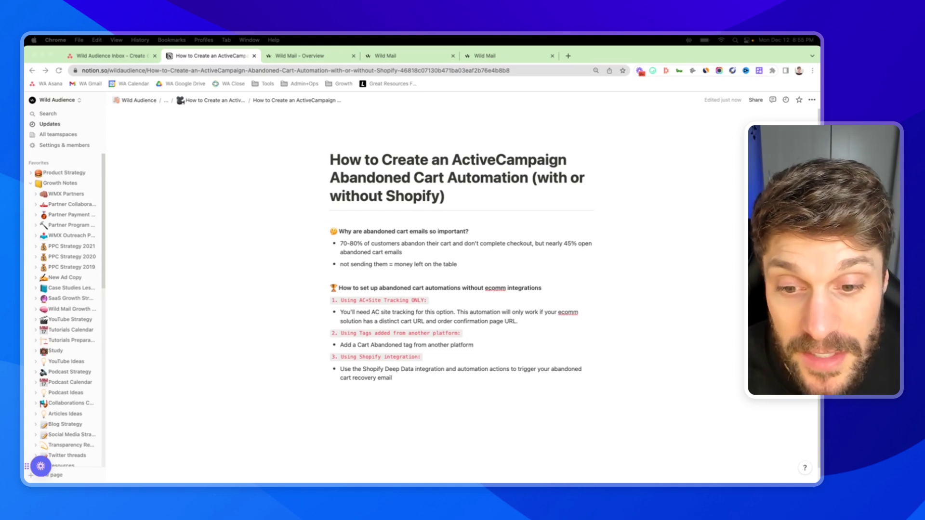
Highlight the outline's 'money left on the table' point and the 45% open-rate statistic.
{"action": "left_click", "coordinate": [351, 266]}
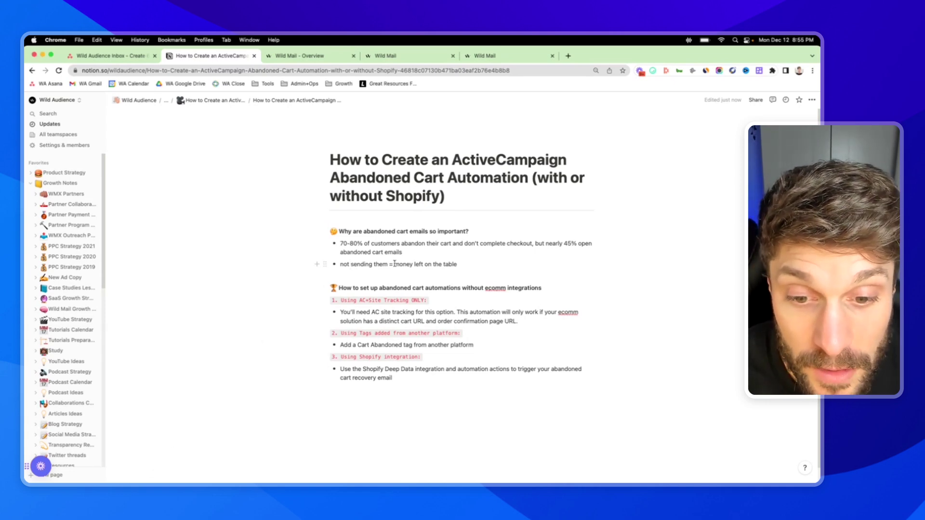
{"action": "left_click_drag", "start_coordinate": [394, 264], "coordinate": [453, 264]}
{"action": "left_click", "coordinate": [454, 264]}
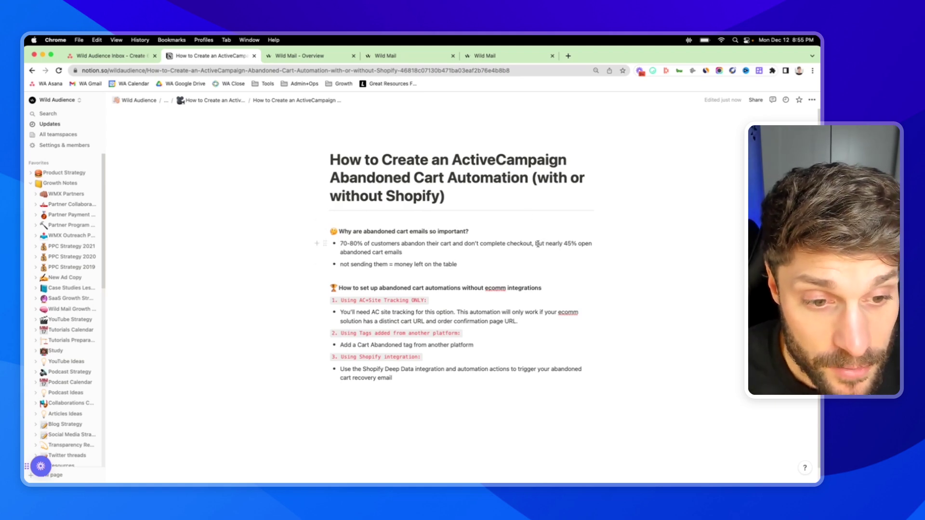
{"action": "left_click_drag", "start_coordinate": [535, 244], "coordinate": [467, 254]}
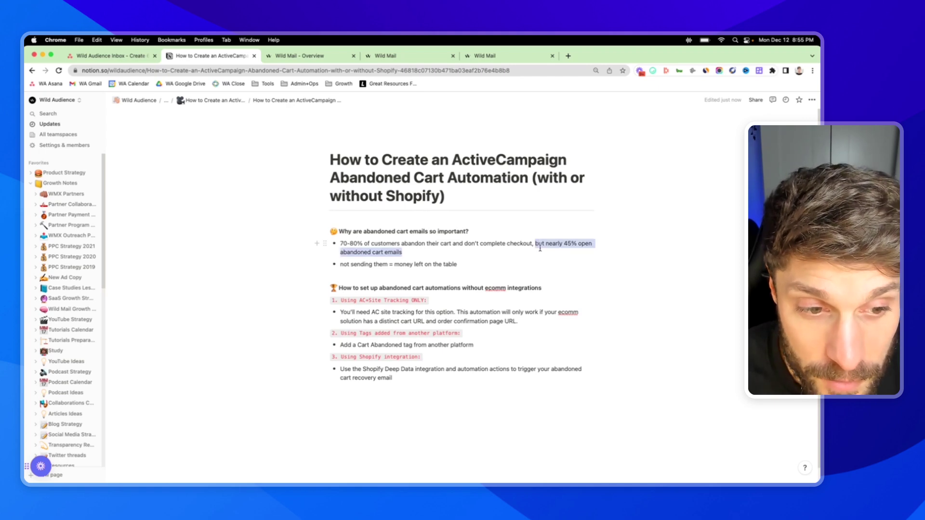
{"action": "left_click", "coordinate": [467, 254]}
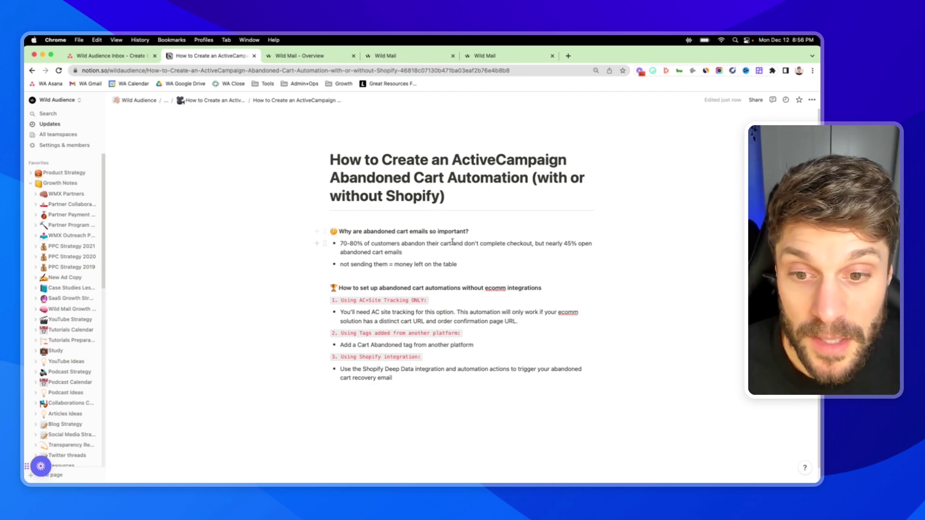
Highlight the why-it-matters bullet and AC+Site Tracking option, then switch to the Wild Mail ActiveCampaign dashboard.
{"action": "scroll", "coordinate": [401, 234], "scroll_direction": "down", "scroll_amount": 1}
{"action": "left_click_drag", "start_coordinate": [340, 227], "coordinate": [461, 255]}
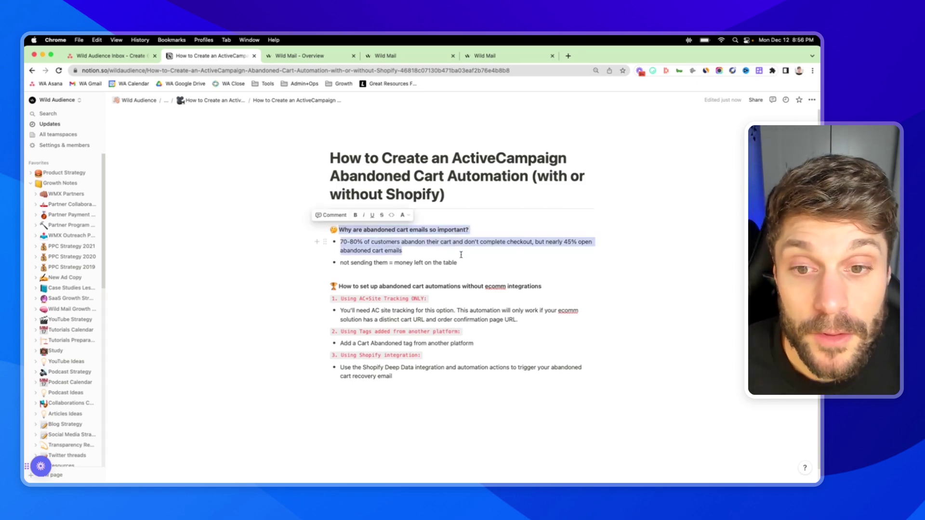
{"action": "left_click", "coordinate": [460, 256]}
{"action": "scroll", "coordinate": [401, 261], "scroll_direction": "down", "scroll_amount": 1}
{"action": "left_click_drag", "start_coordinate": [340, 283], "coordinate": [523, 302]}
{"action": "left_click", "coordinate": [350, 285]}
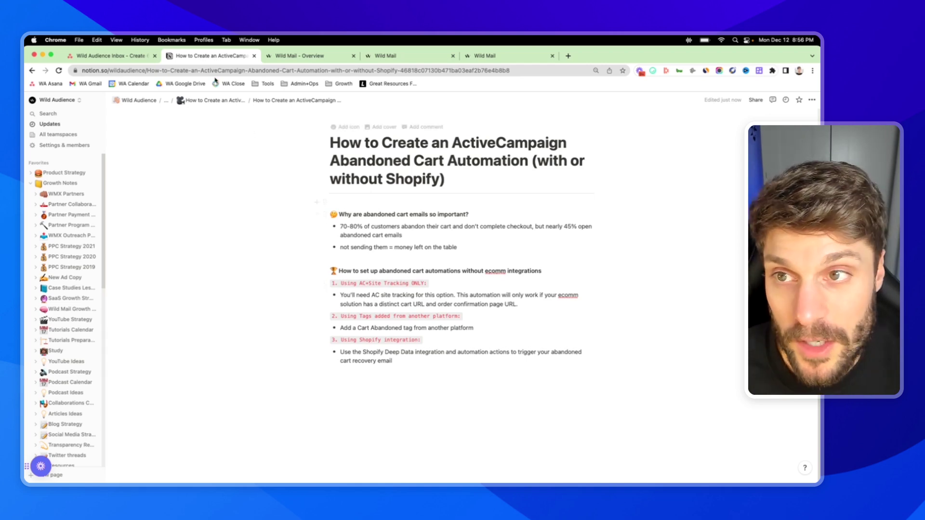
{"action": "left_click", "coordinate": [286, 57]}
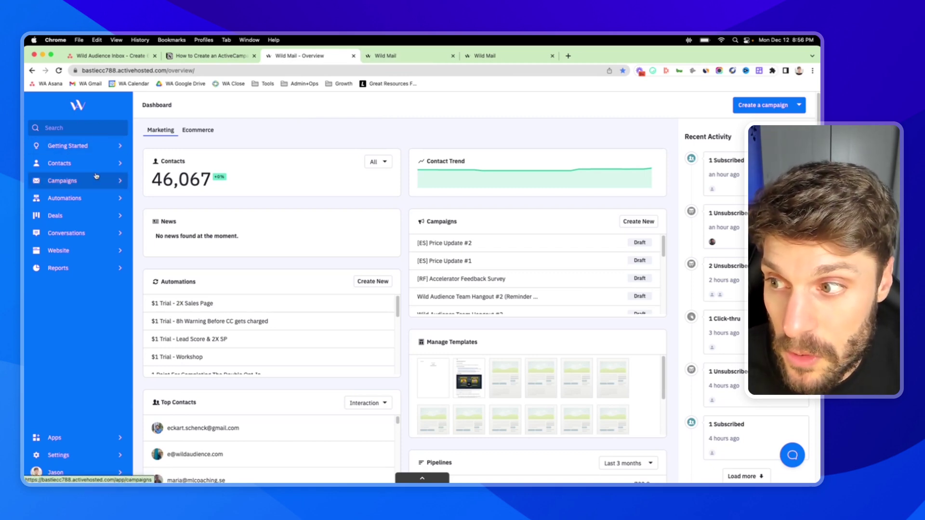
Create a new automation from the 'Site Tracking Abandoned Cart - Part 1' recipe, found by searching 'abandon'.
{"action": "left_click", "coordinate": [93, 199]}
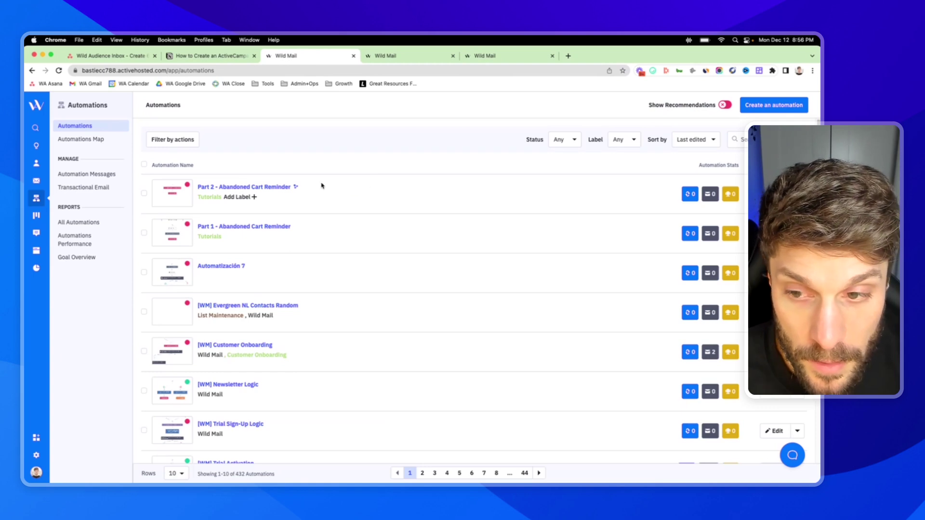
{"action": "mouse_move", "coordinate": [288, 198]}
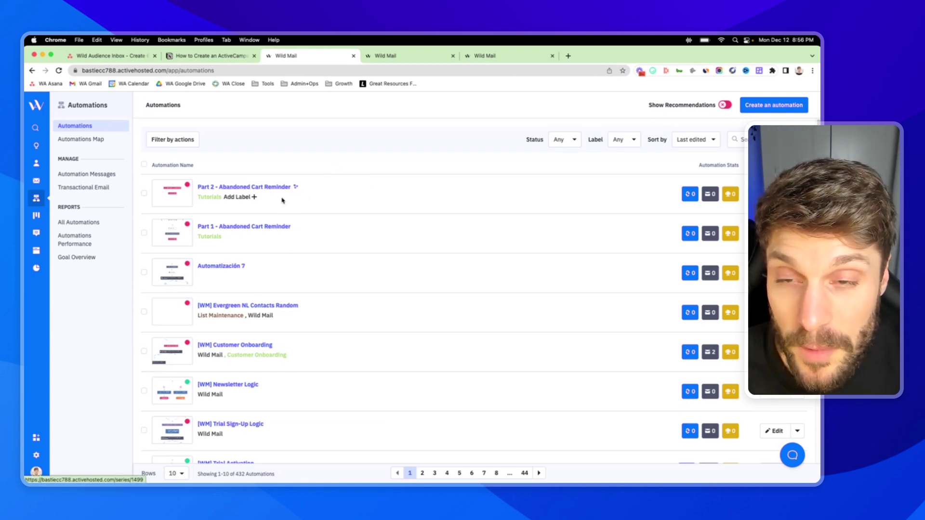
{"action": "left_click", "coordinate": [753, 110]}
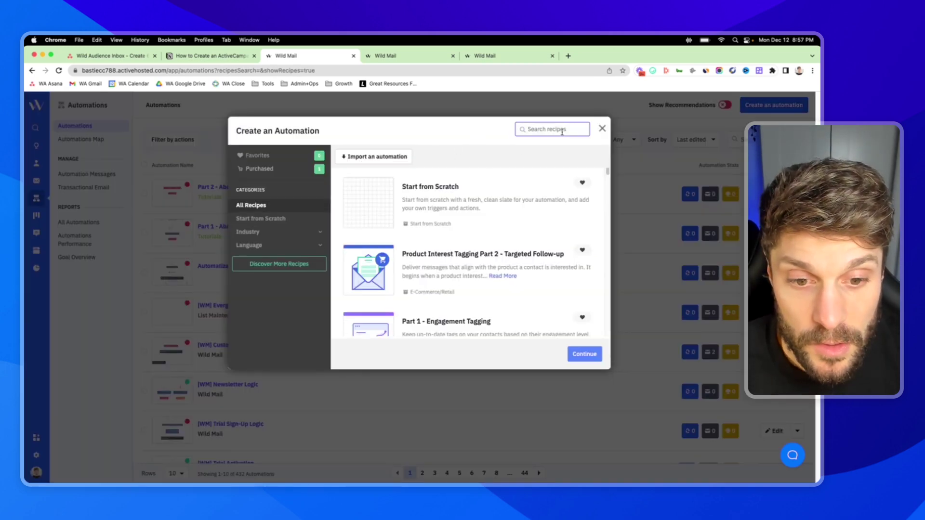
{"action": "type", "text": "abandon"}
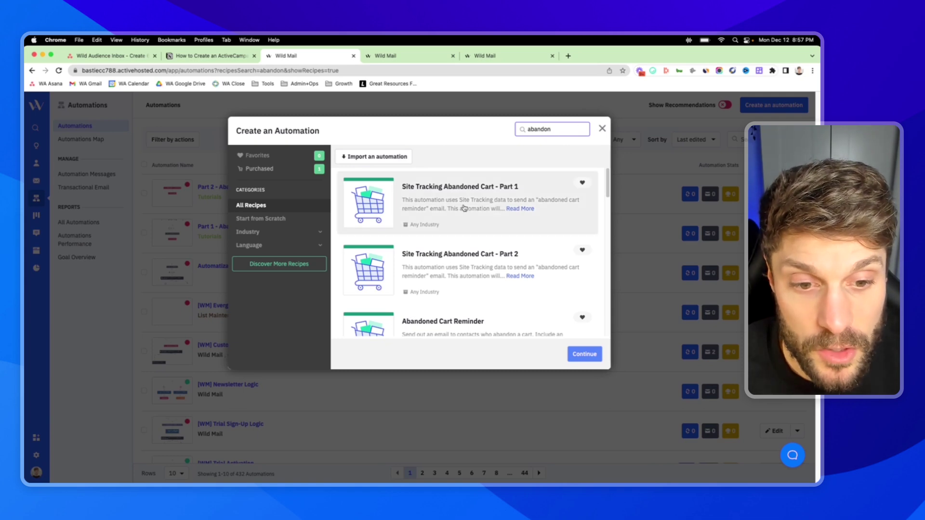
{"action": "left_click", "coordinate": [478, 196]}
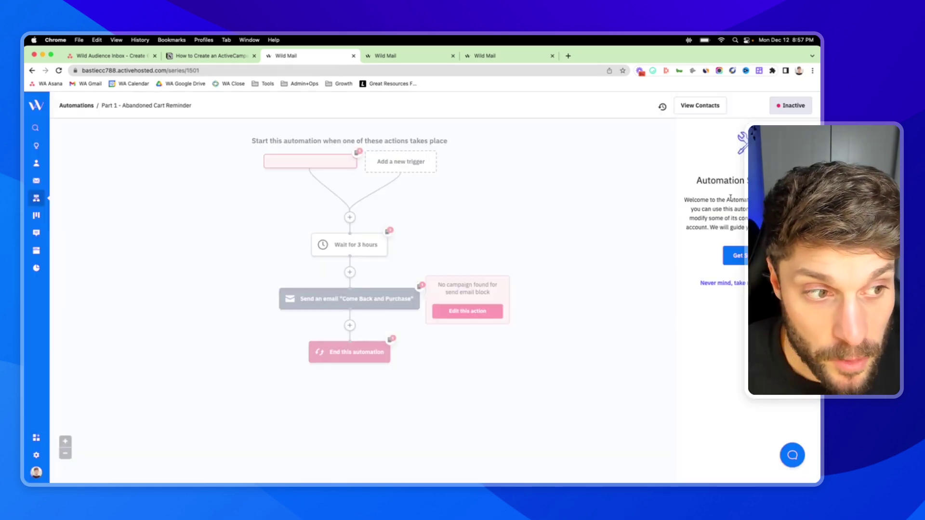
Set the trigger domain to wildmail.io and exclude contacts already in Part 1 - Abandoned Cart Reminder.
{"action": "left_click_drag", "start_coordinate": [714, 183], "coordinate": [771, 182]}
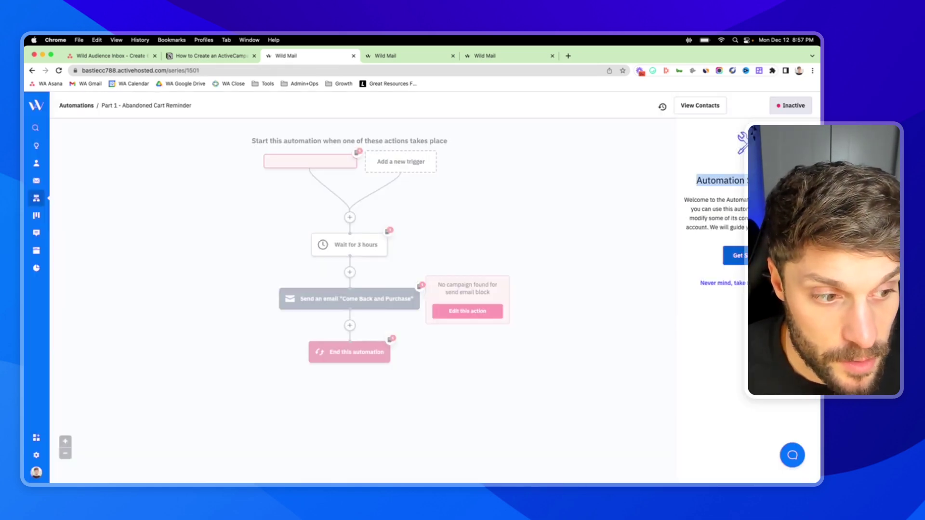
{"action": "left_click", "coordinate": [735, 255]}
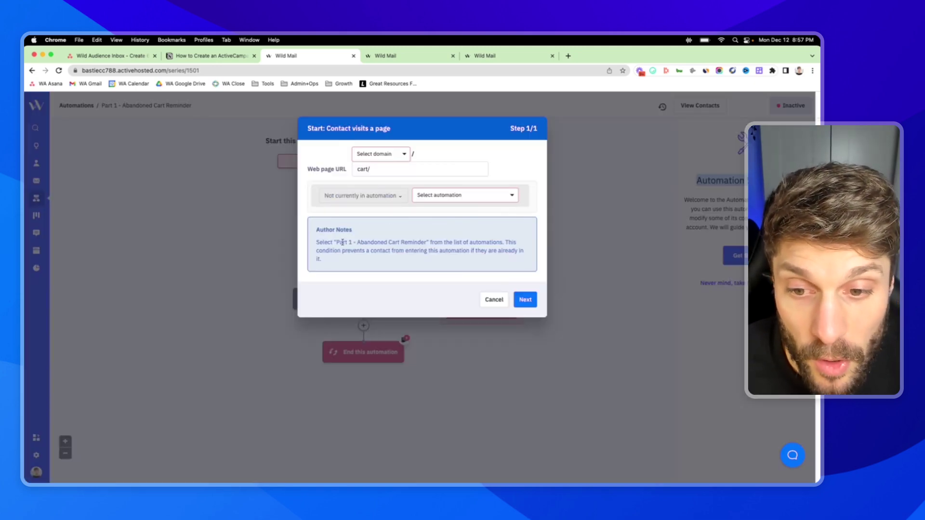
{"action": "left_click", "coordinate": [404, 154]}
{"action": "scroll", "coordinate": [406, 177], "scroll_direction": "down", "scroll_amount": 1}
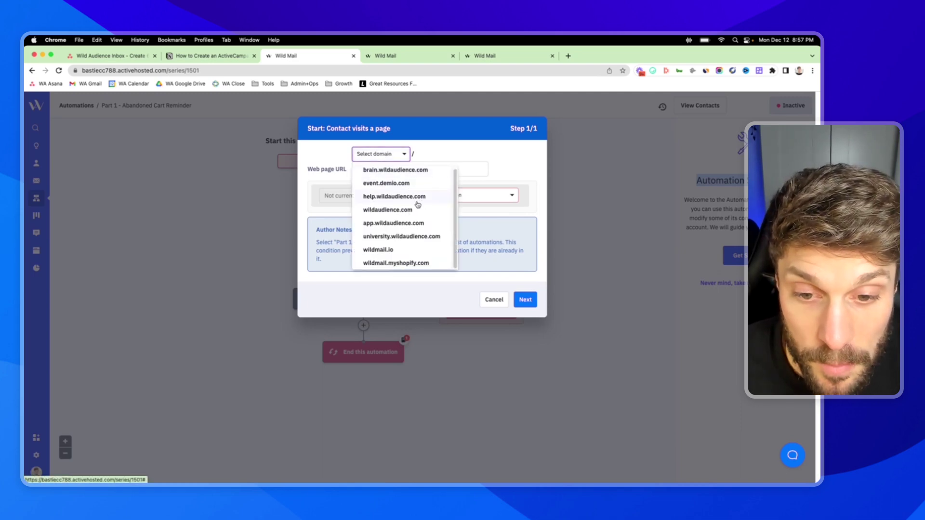
{"action": "left_click", "coordinate": [394, 249]}
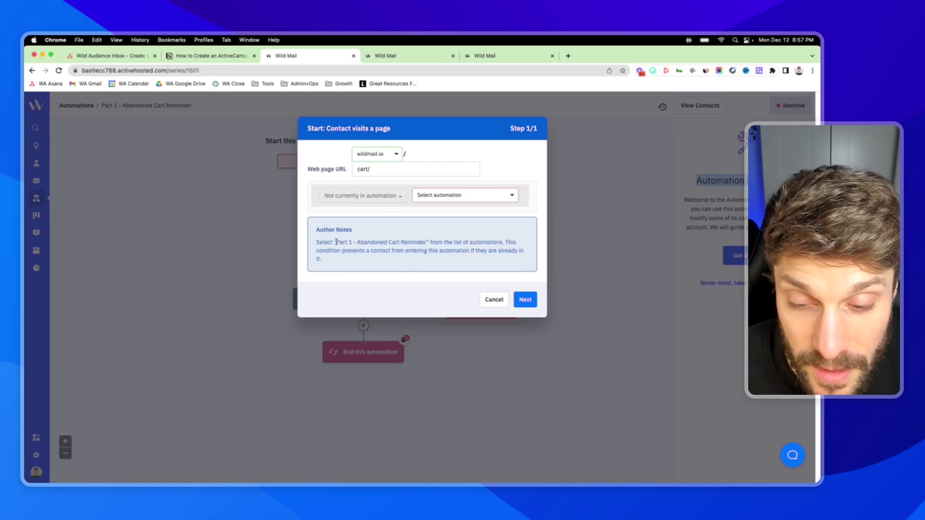
{"action": "left_click_drag", "start_coordinate": [336, 242], "coordinate": [427, 242]}
{"action": "key", "text": "ctrl+c"}
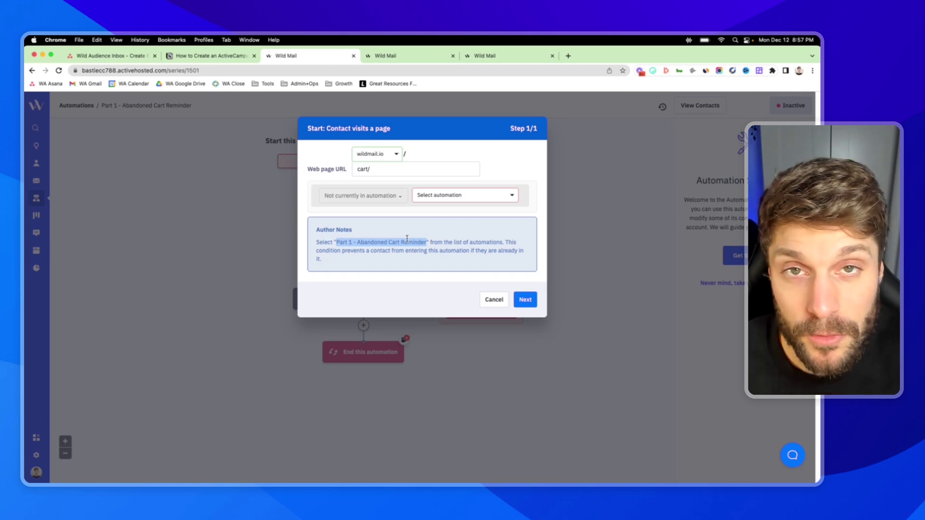
{"action": "left_click", "coordinate": [471, 197]}
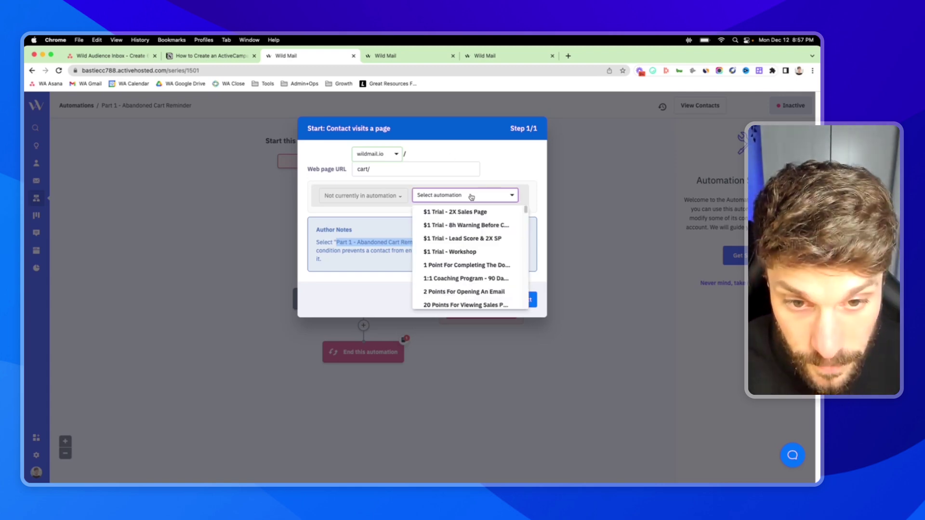
{"action": "key", "text": "ctrl+v"}
{"action": "key", "text": "Return"}
{"action": "left_click", "coordinate": [524, 300]}
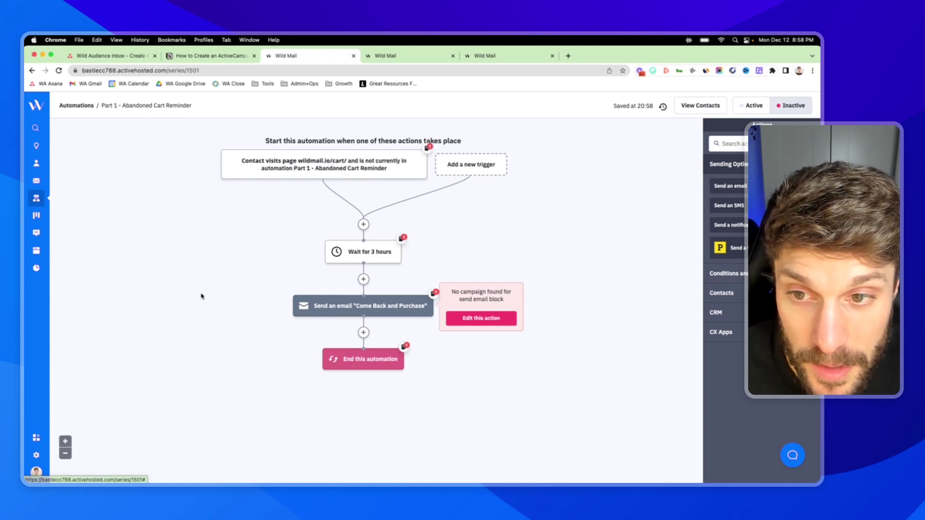
Remove the trailing wildcard so the trigger URL is wildmail.io/cart/, and save the trigger.
{"action": "left_click", "coordinate": [373, 174]}
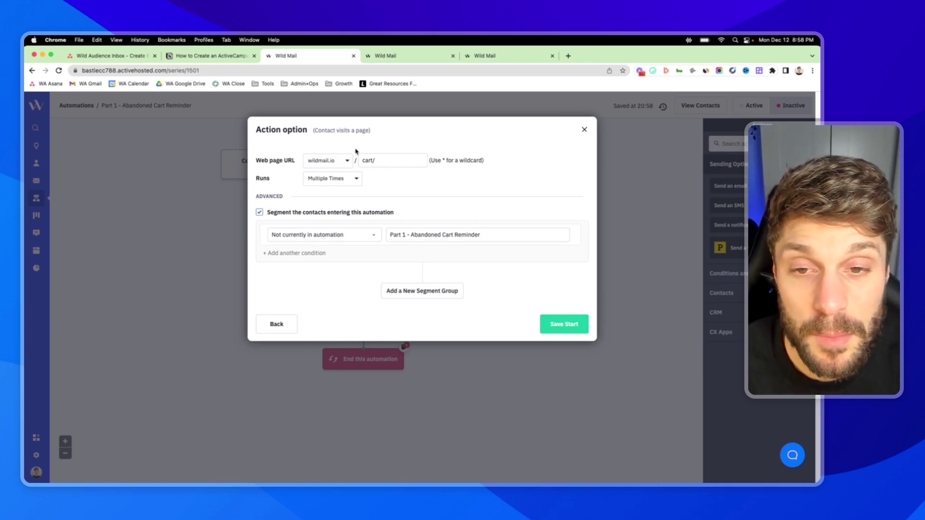
{"action": "left_click", "coordinate": [424, 161]}
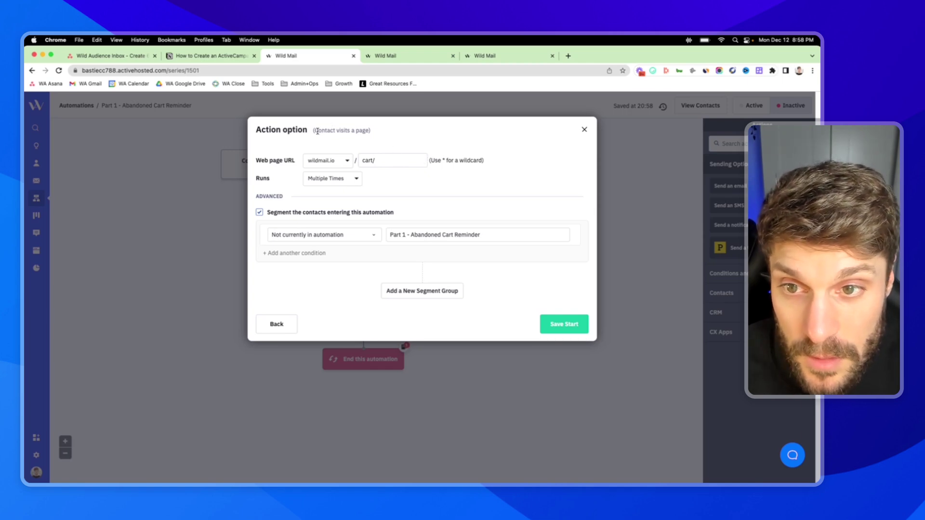
{"action": "left_click_drag", "start_coordinate": [314, 130], "coordinate": [370, 129]}
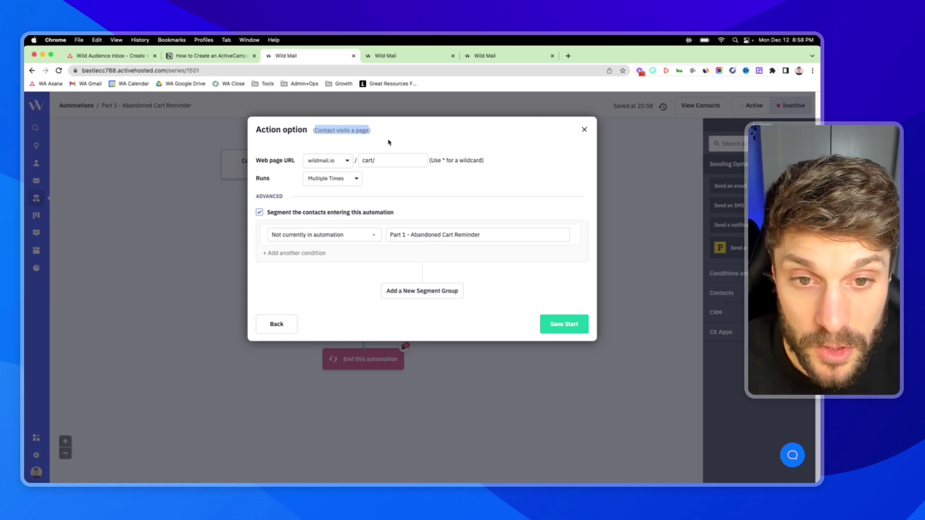
{"action": "left_click", "coordinate": [397, 158]}
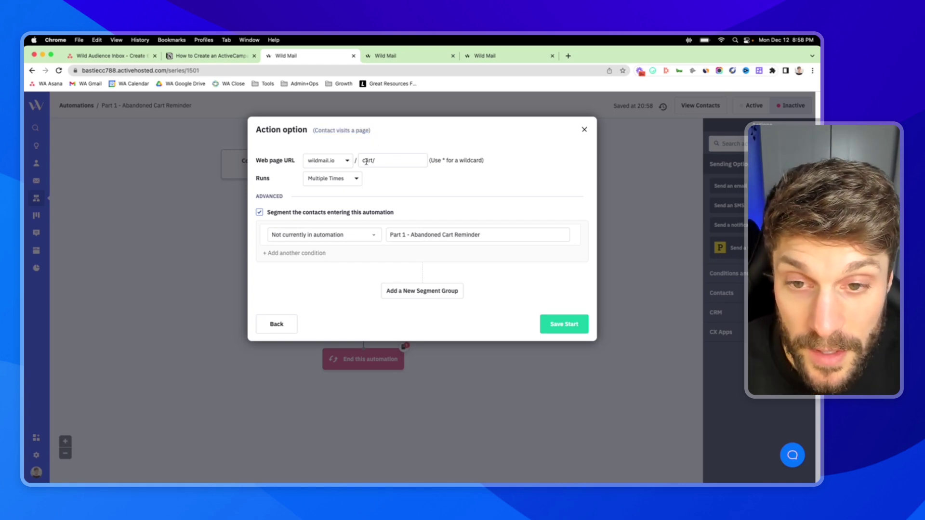
{"action": "double_click", "coordinate": [444, 160]}
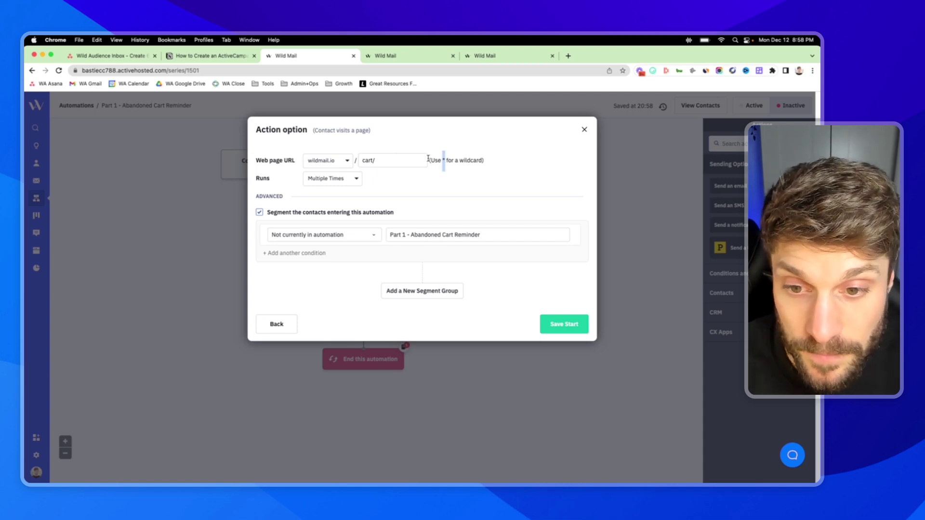
{"action": "left_click", "coordinate": [404, 160]}
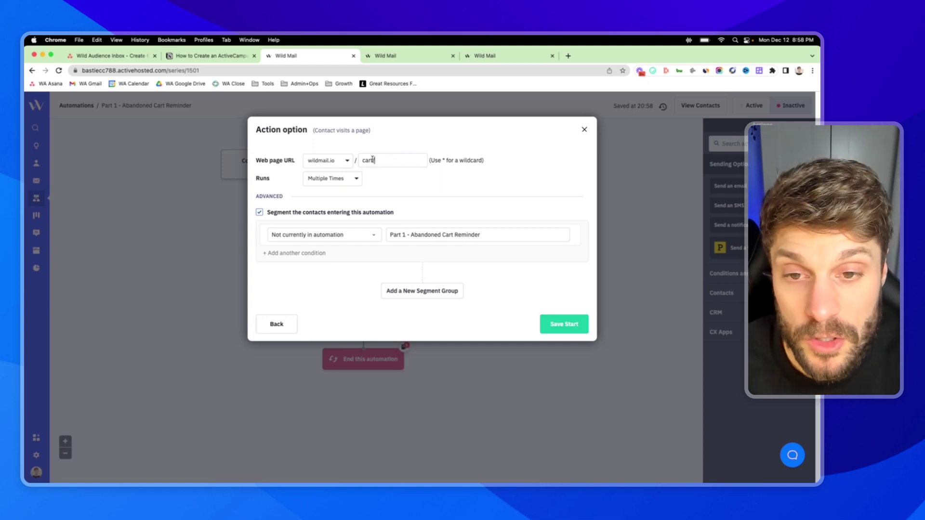
{"action": "left_click_drag", "start_coordinate": [363, 161], "coordinate": [372, 161]}
{"action": "key", "text": "Left"}
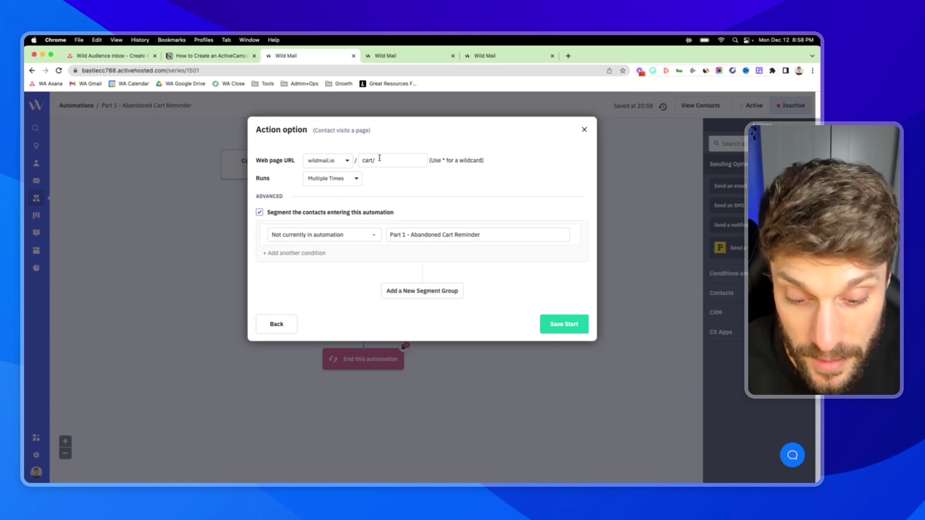
{"action": "left_click", "coordinate": [379, 158]}
{"action": "key", "text": "BackSpace"}
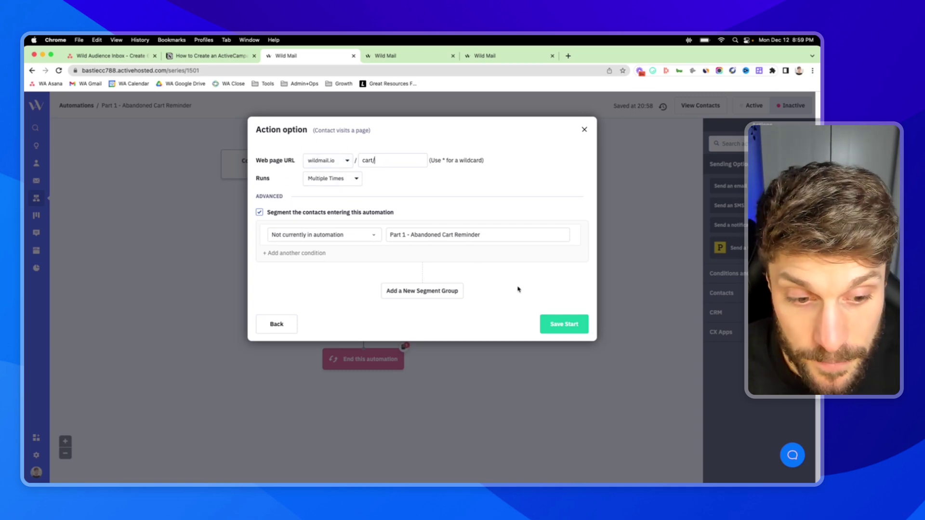
{"action": "left_click", "coordinate": [566, 324]}
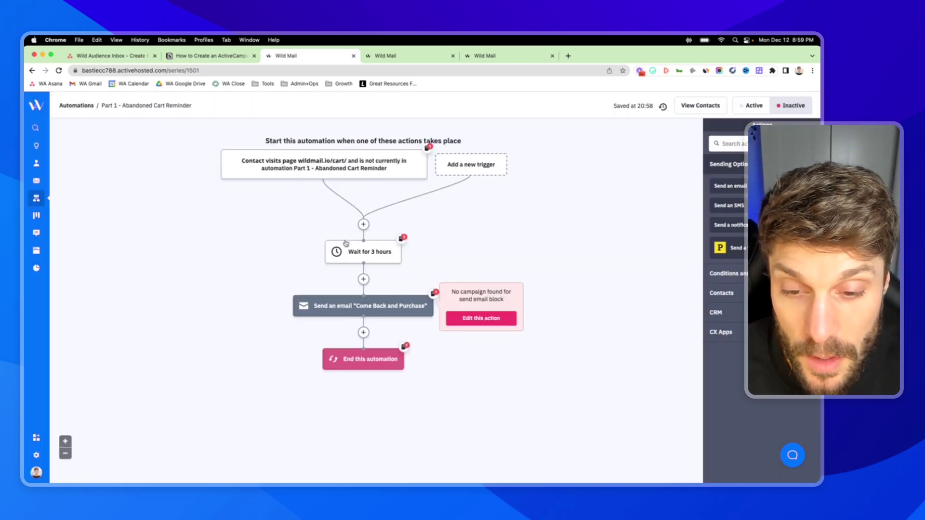
Read the note attached to the 3-hour wait step.
{"action": "mouse_move", "coordinate": [371, 250]}
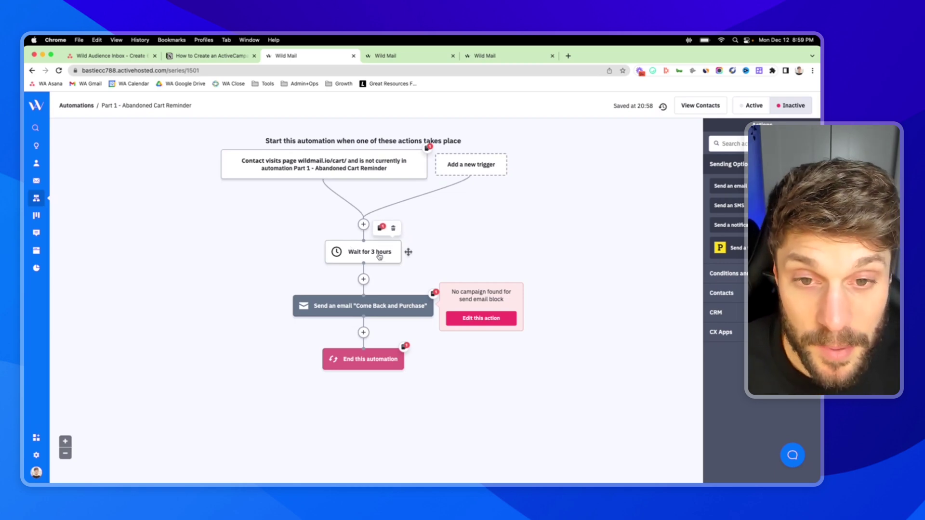
{"action": "left_click", "coordinate": [381, 227]}
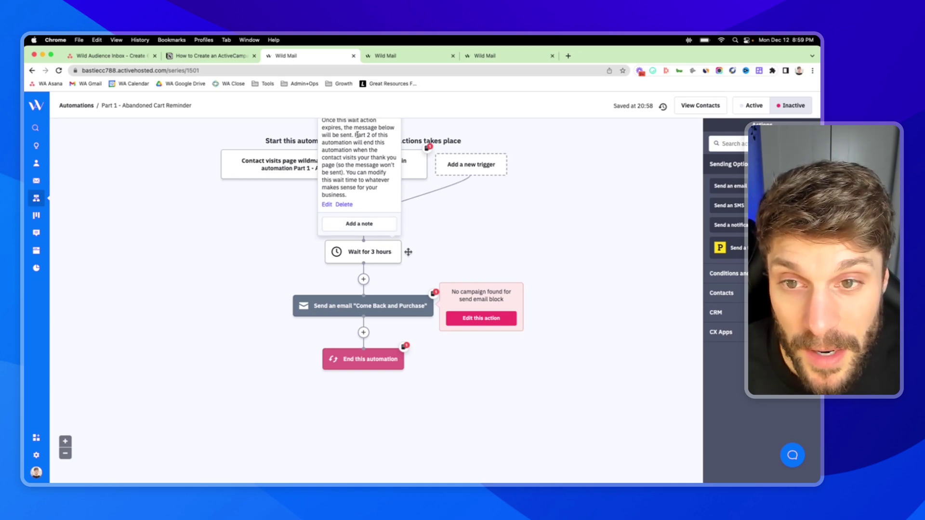
{"action": "mouse_move", "coordinate": [380, 314]}
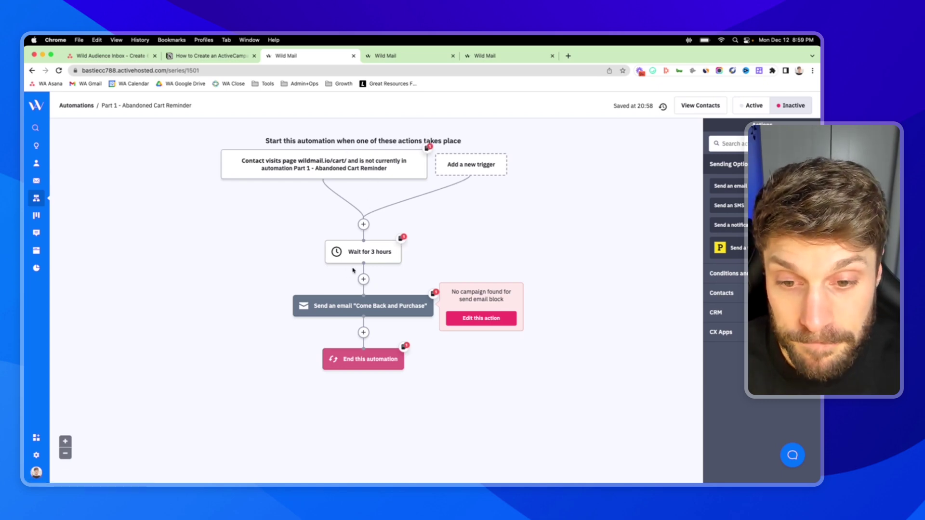
Leave the 3-hour wait unchanged and save the 'Come Back and Purchase' email to design later.
{"action": "left_click", "coordinate": [376, 254]}
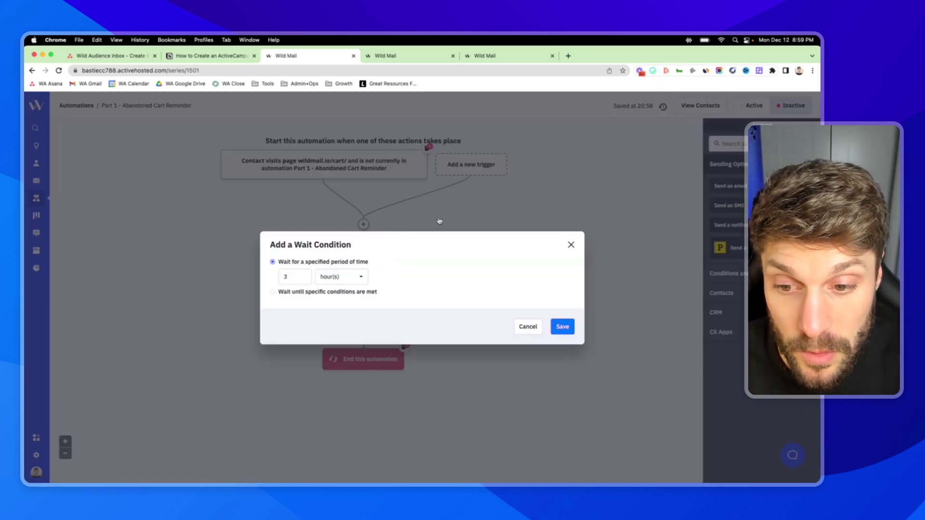
{"action": "left_click", "coordinate": [495, 211]}
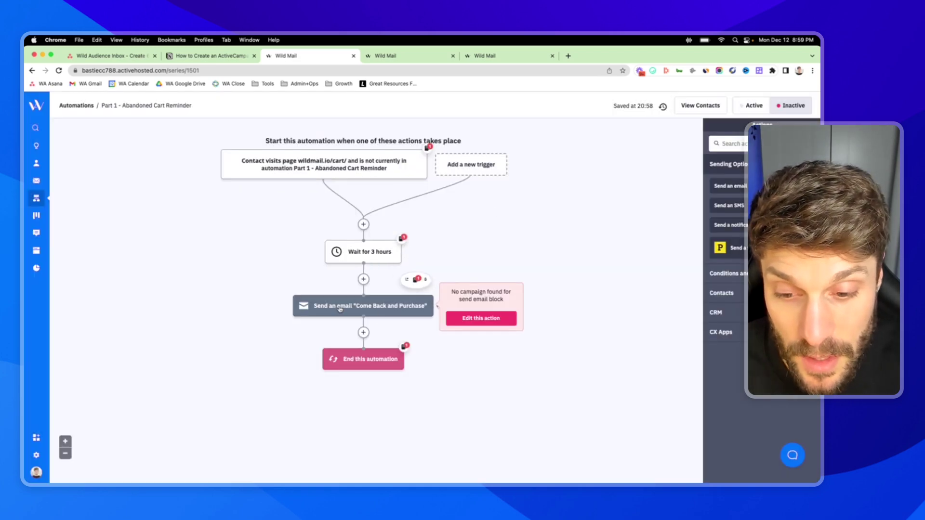
{"action": "left_click", "coordinate": [367, 307]}
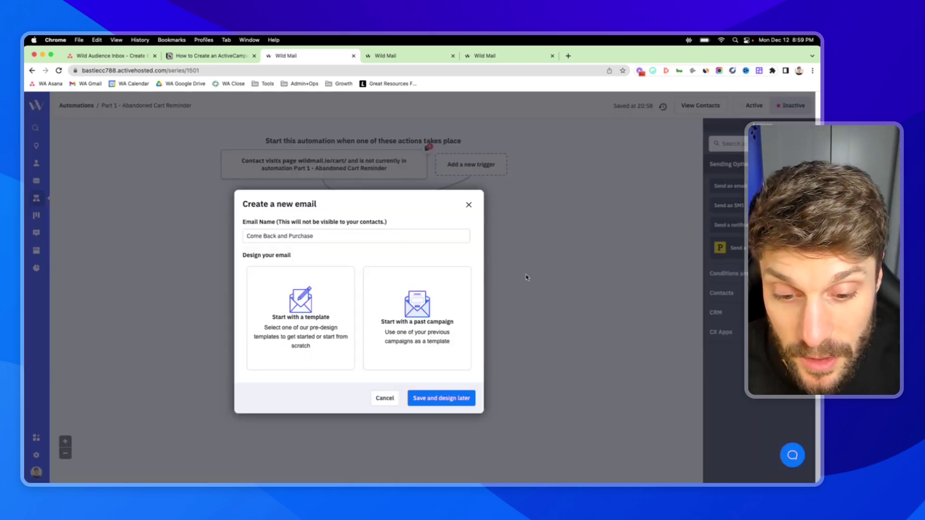
{"action": "key", "text": "Return"}
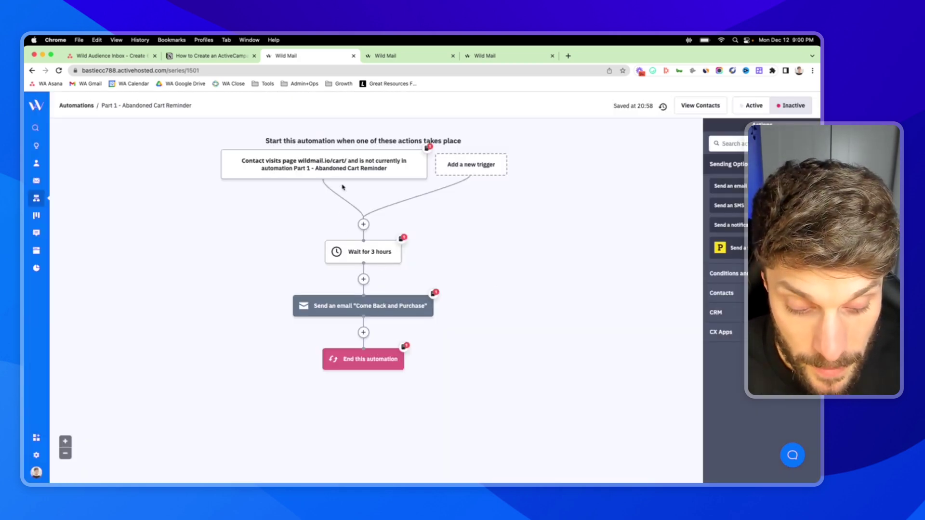
{"action": "mouse_move", "coordinate": [398, 286]}
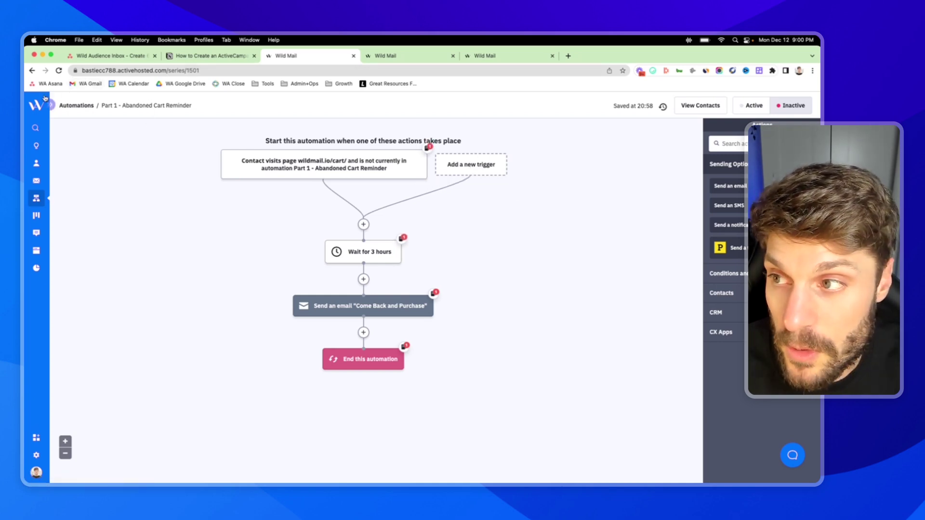
Import the 'Site Tracking Abandoned Cart - Part 2' recipe, found by searching 'abandon'.
{"action": "left_click", "coordinate": [73, 105]}
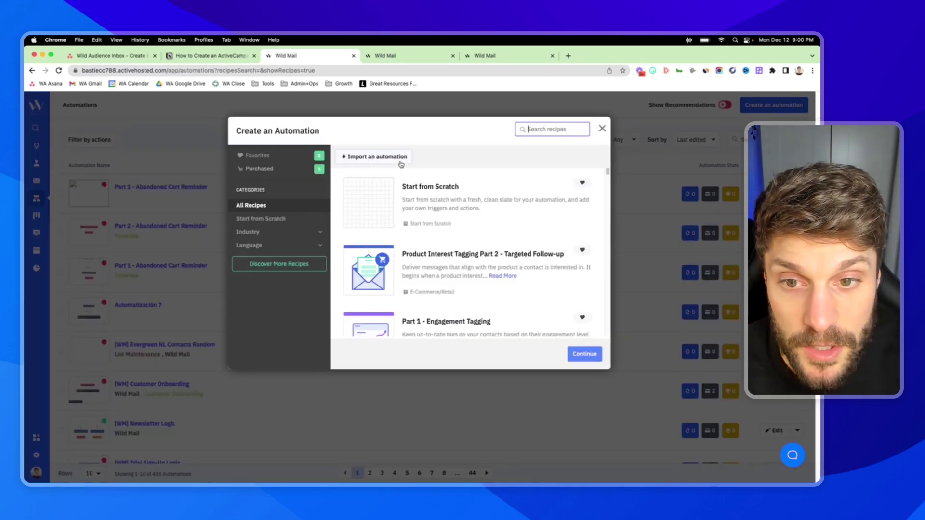
{"action": "left_click", "coordinate": [530, 129]}
{"action": "type", "text": "abandon"}
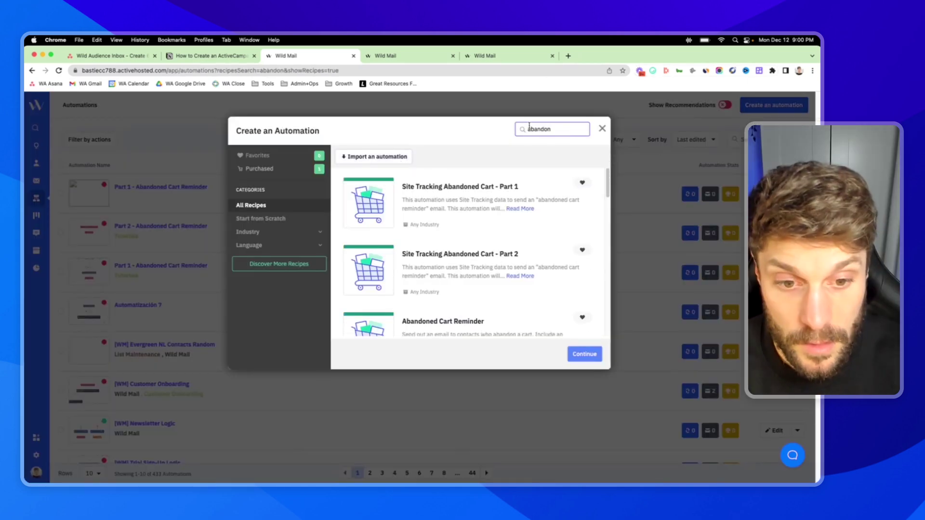
{"action": "left_click", "coordinate": [496, 255]}
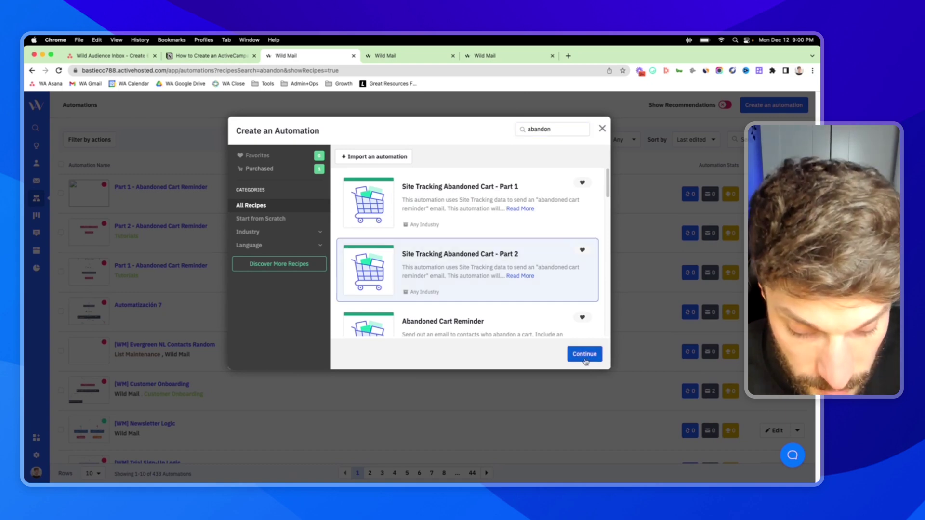
{"action": "left_click", "coordinate": [585, 355]}
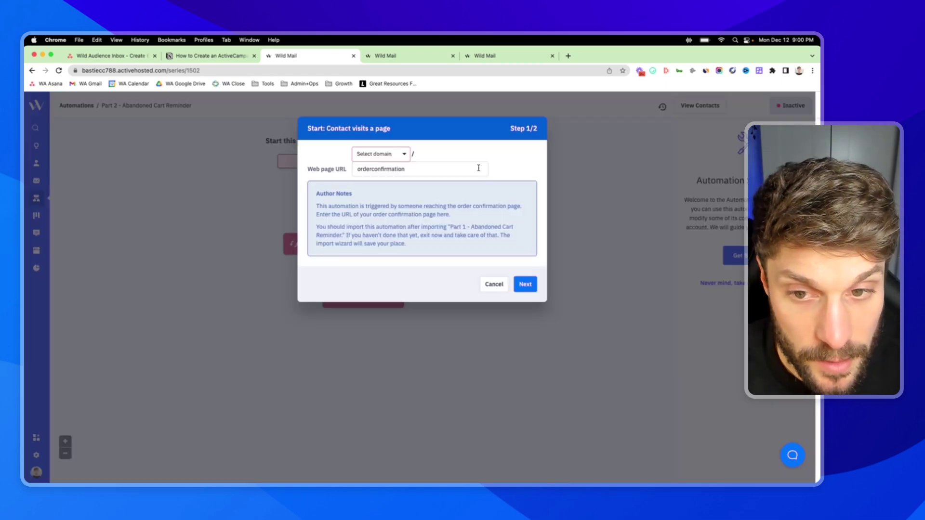
Set the trigger domain to wildmail.io so it fires on wildmail.io/orderconfirmation.
{"action": "left_click_drag", "start_coordinate": [317, 205], "coordinate": [477, 208]}
{"action": "left_click", "coordinate": [478, 216]}
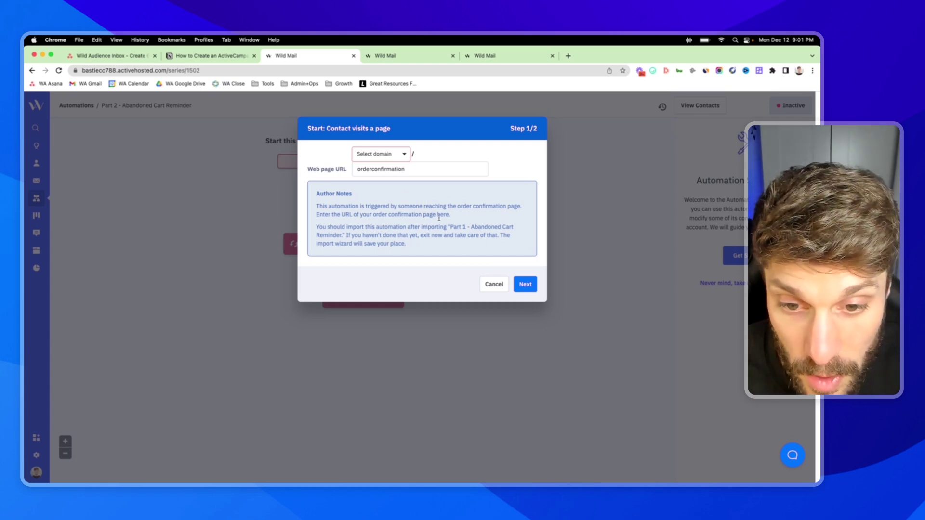
{"action": "left_click", "coordinate": [396, 159]}
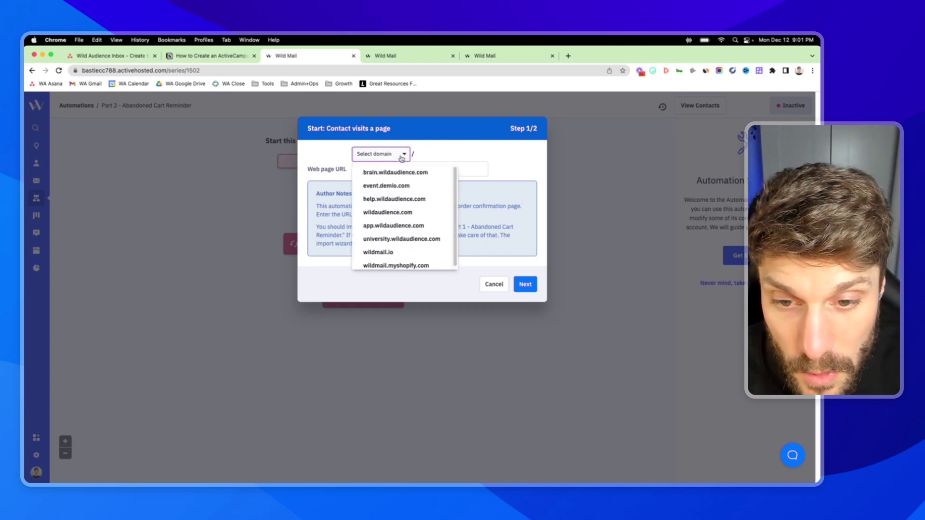
{"action": "left_click", "coordinate": [386, 251]}
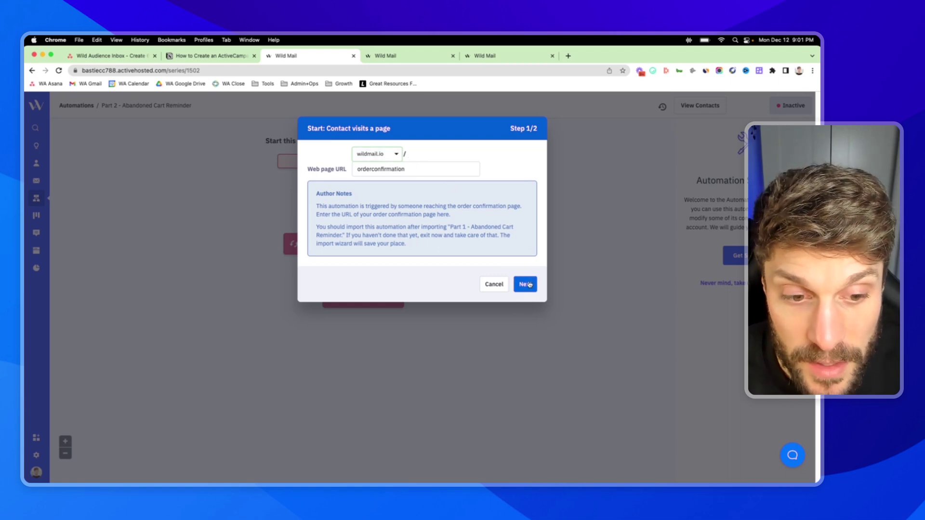
{"action": "left_click", "coordinate": [528, 284]}
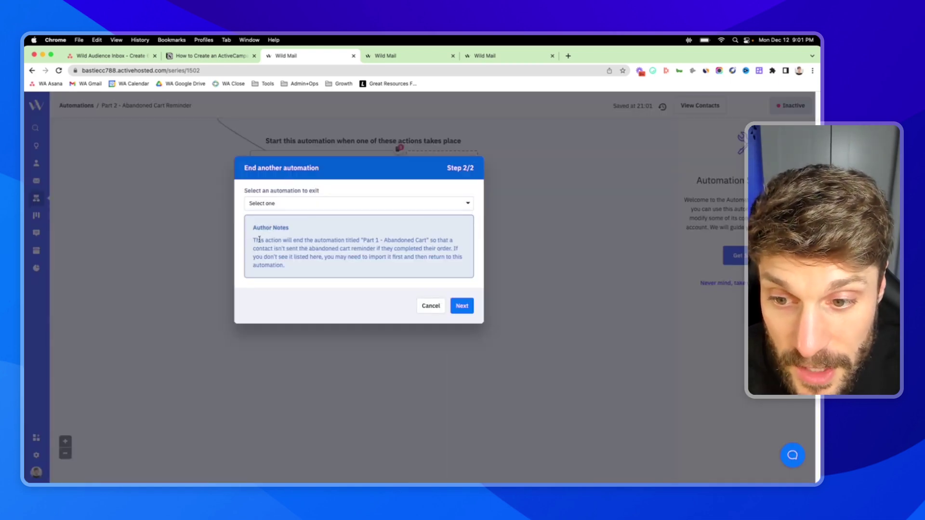
Choose Part 1 - Abandoned Cart Reminder as the automation to exit, found by searching 'part 1'.
{"action": "left_click_drag", "start_coordinate": [258, 240], "coordinate": [424, 241]}
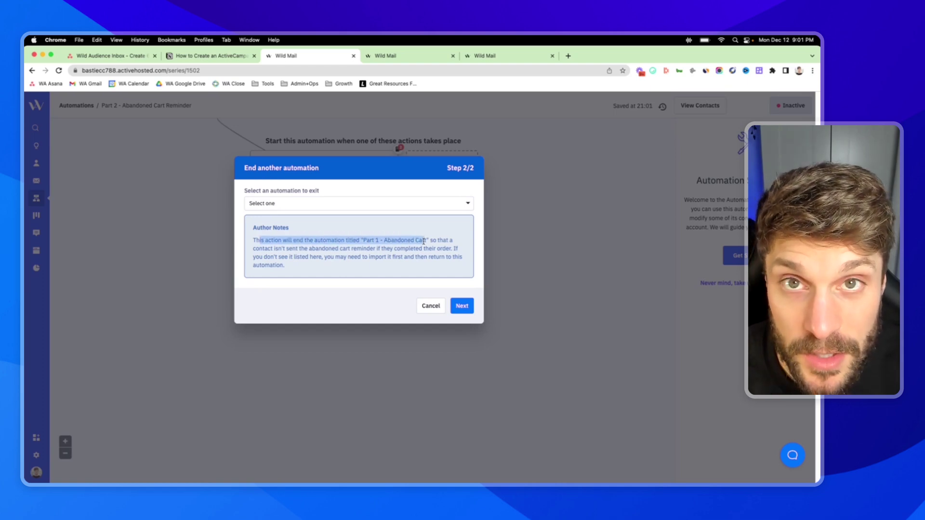
{"action": "left_click", "coordinate": [428, 241]}
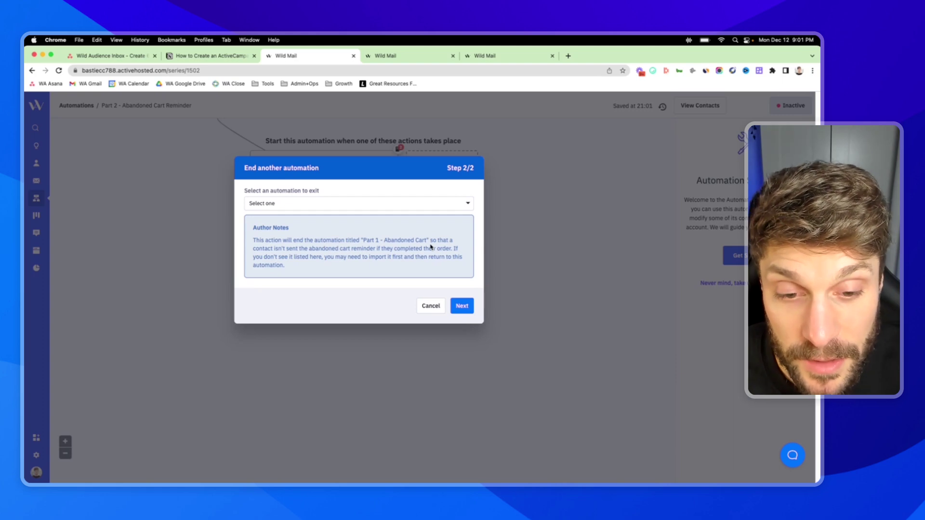
{"action": "left_click", "coordinate": [342, 208]}
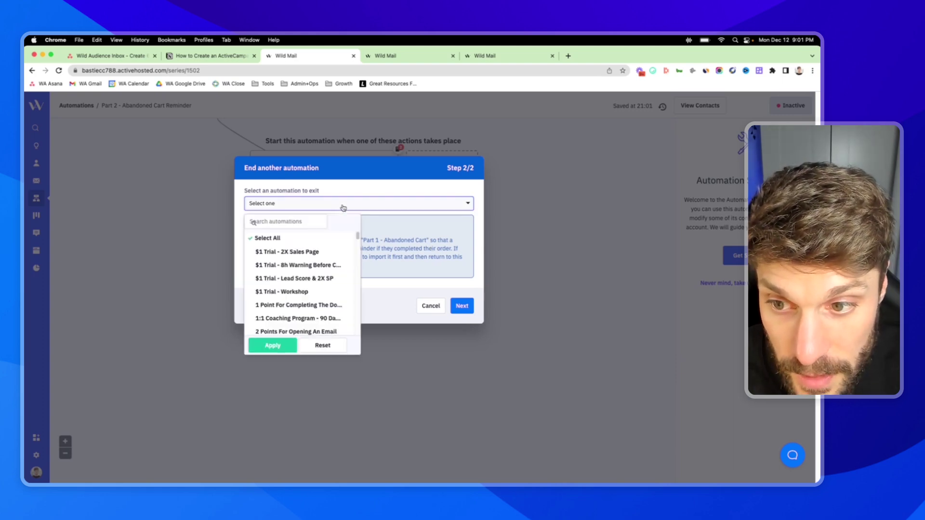
{"action": "left_click", "coordinate": [300, 220]}
{"action": "type", "text": "pa"}
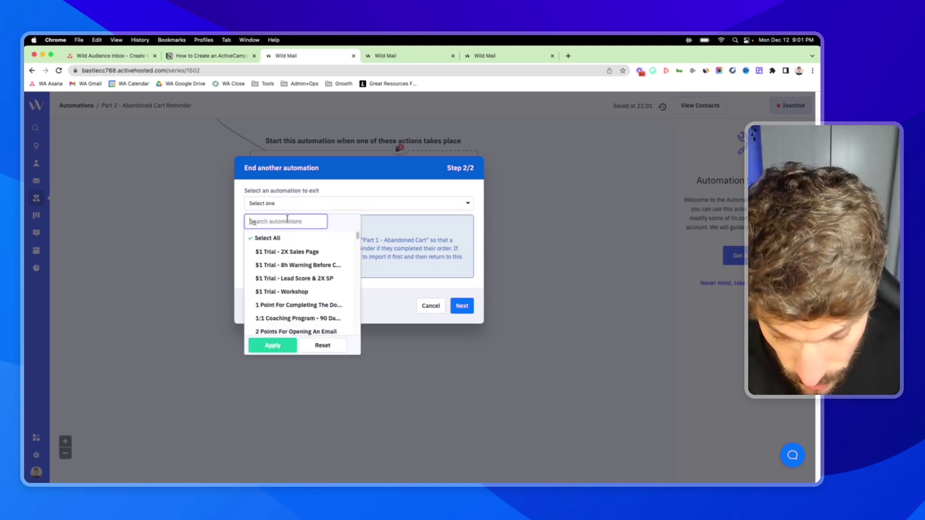
{"action": "type", "text": "rt 1"}
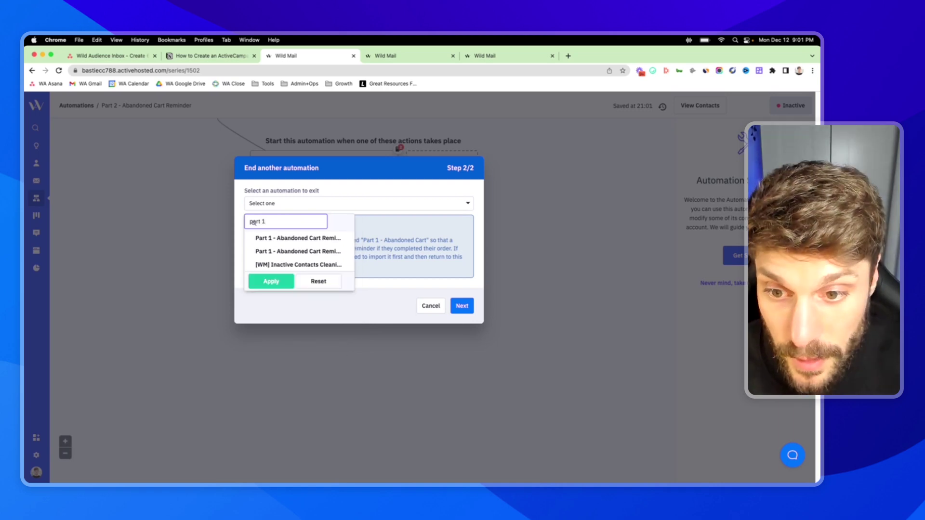
{"action": "left_click", "coordinate": [307, 240]}
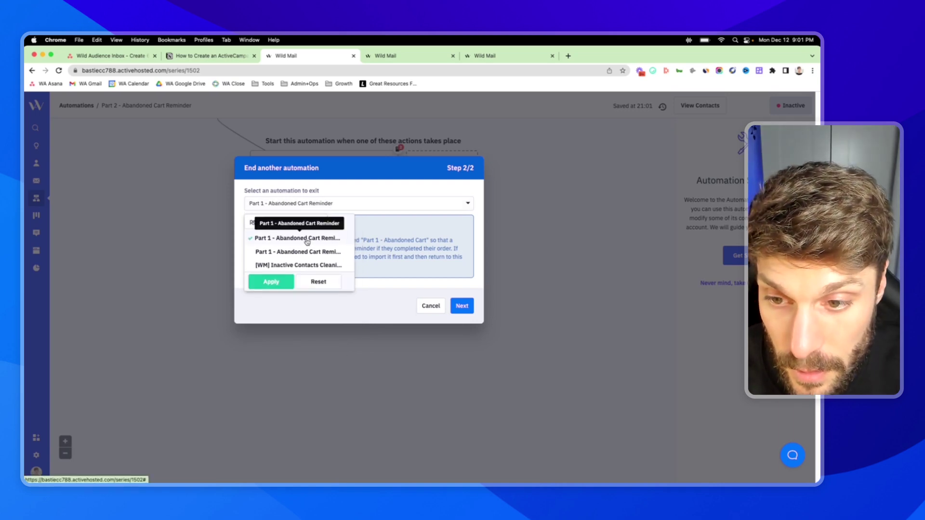
{"action": "left_click", "coordinate": [269, 283]}
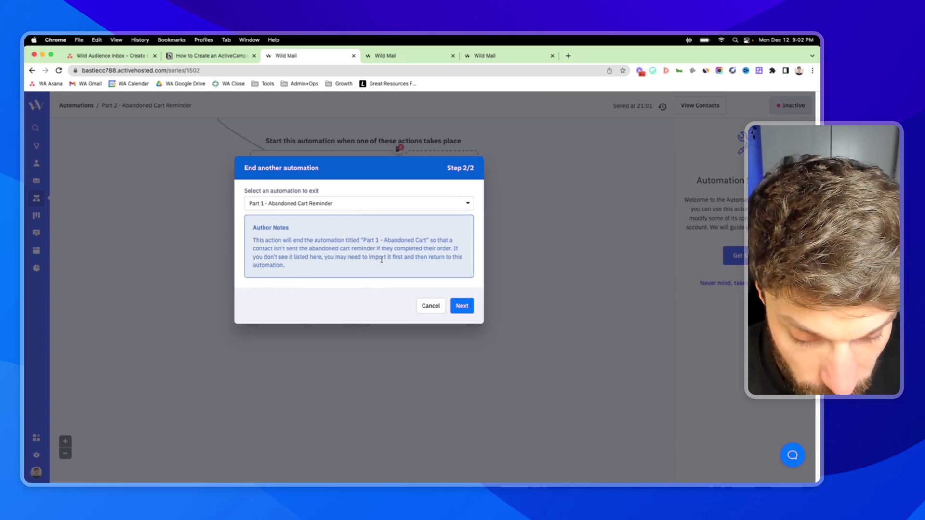
{"action": "left_click", "coordinate": [467, 307]}
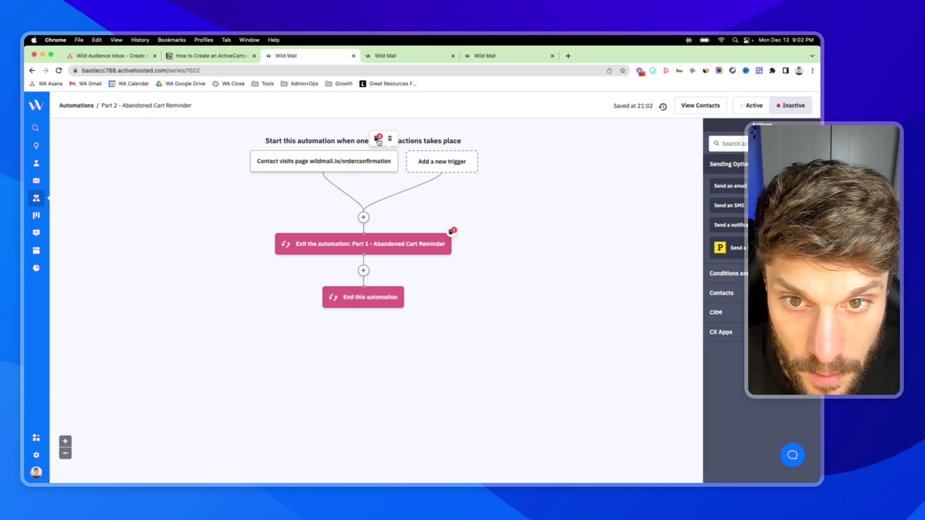
Read the trigger notes on Part 2, then scroll the canvas until the notes close.
{"action": "left_click", "coordinate": [377, 139]}
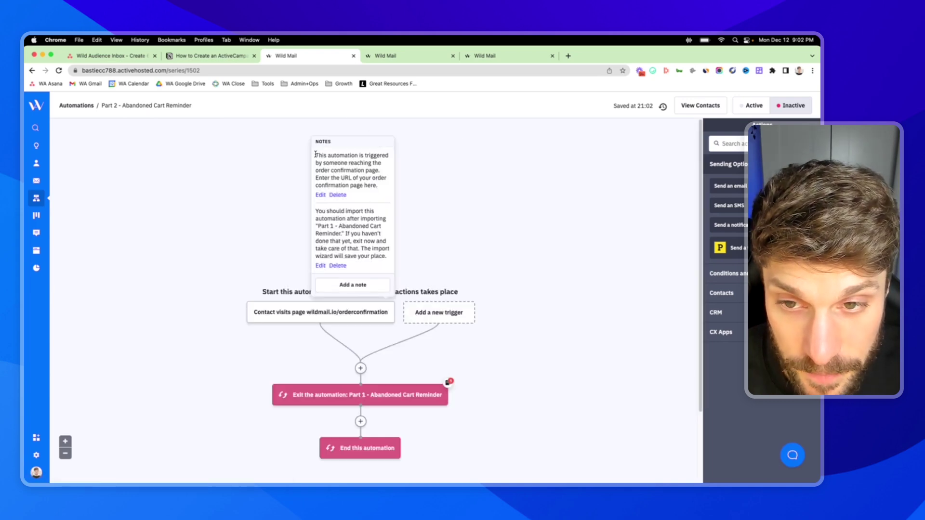
{"action": "left_click_drag", "start_coordinate": [315, 155], "coordinate": [381, 172]}
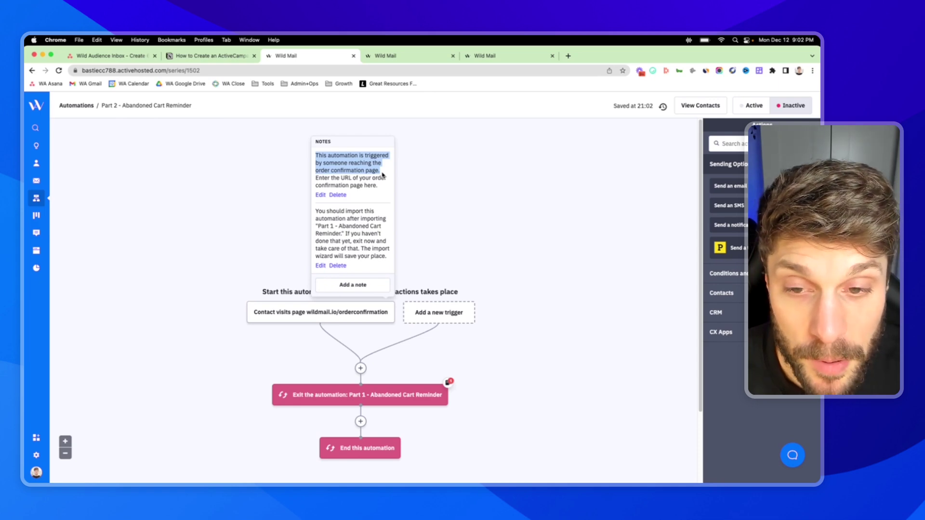
{"action": "left_click", "coordinate": [323, 187]}
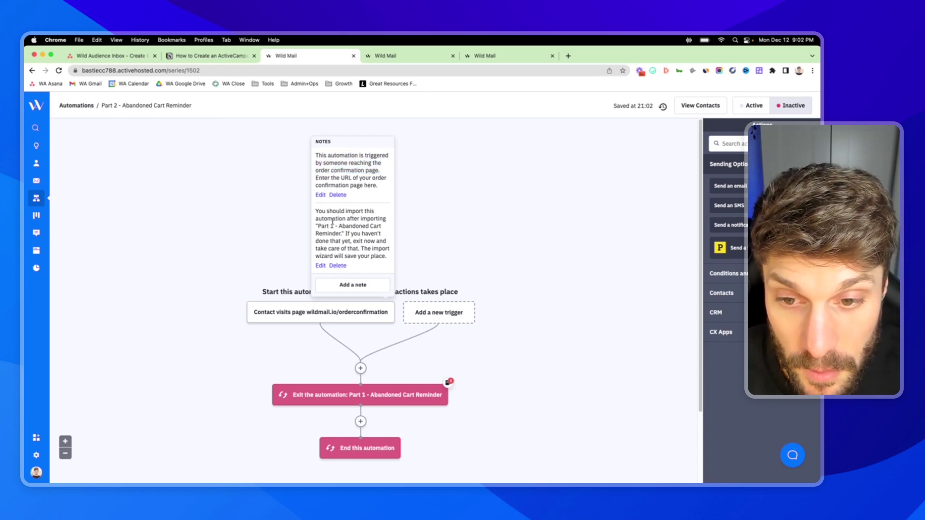
{"action": "scroll", "coordinate": [332, 220], "scroll_direction": "down", "scroll_amount": 1}
{"action": "scroll", "coordinate": [343, 232], "scroll_direction": "down", "scroll_amount": 1}
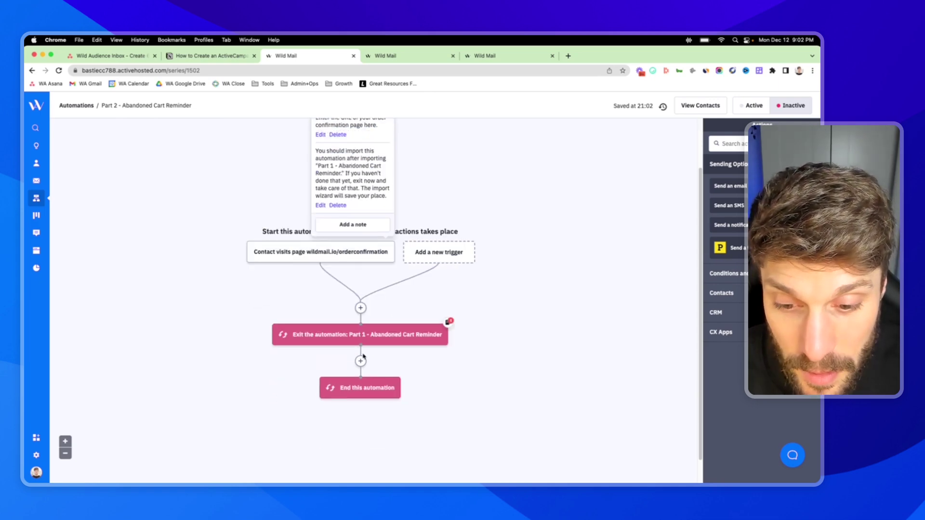
{"action": "mouse_move", "coordinate": [370, 335]}
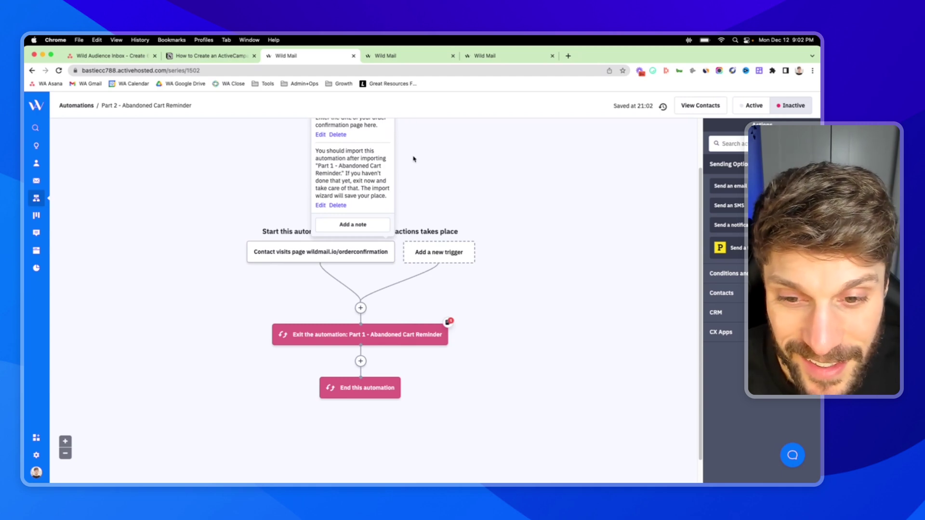
{"action": "scroll", "coordinate": [385, 192], "scroll_direction": "up", "scroll_amount": 3}
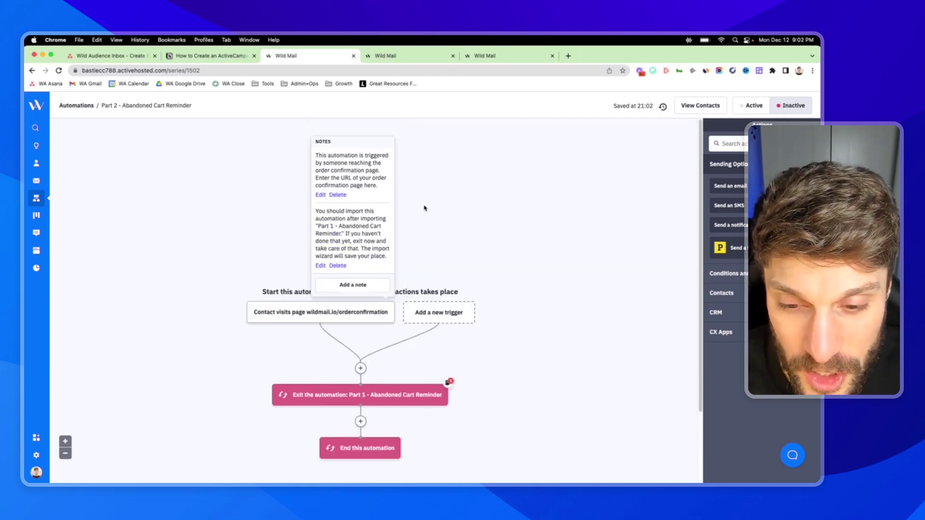
{"action": "scroll", "coordinate": [439, 220], "scroll_direction": "down", "scroll_amount": 5}
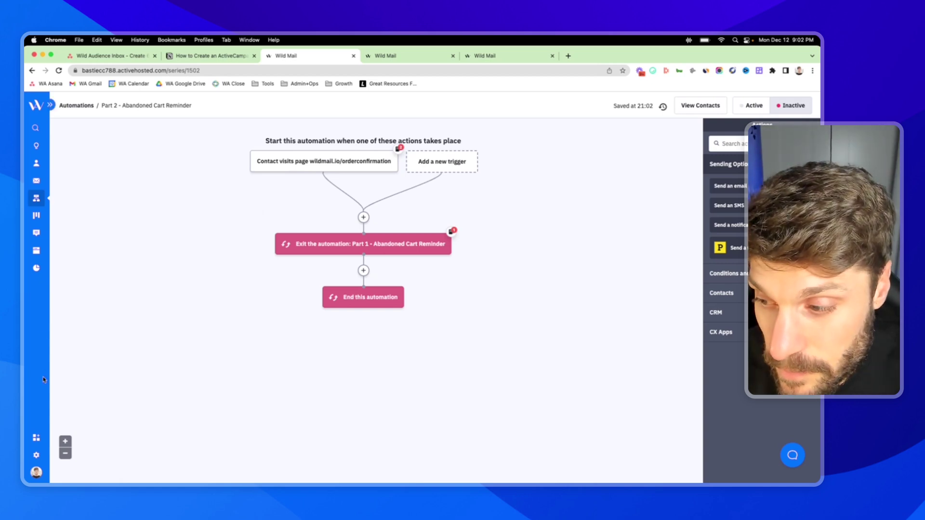
Review the Site Tracking domain whitelist and tracking code, then return to the Notion outline.
{"action": "left_click", "coordinate": [37, 251]}
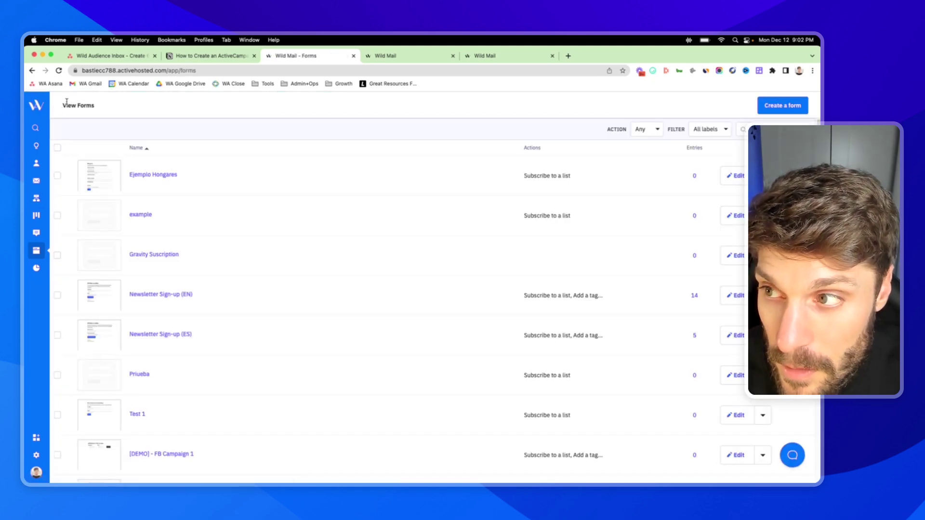
{"action": "left_click", "coordinate": [82, 110]}
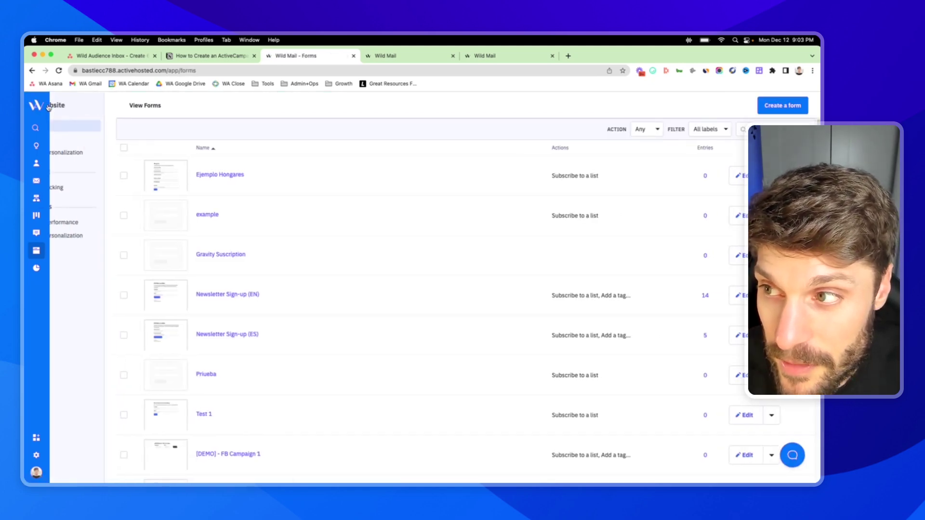
{"action": "left_click", "coordinate": [85, 188]}
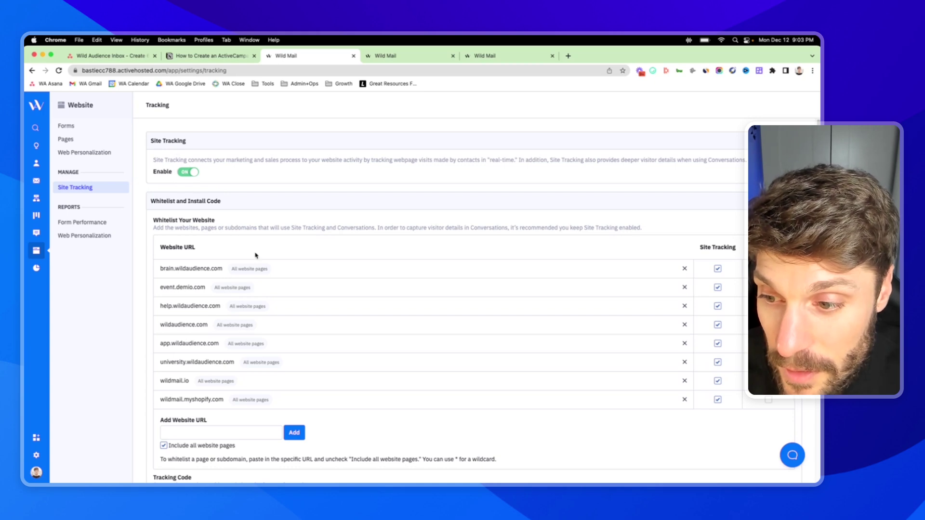
{"action": "scroll", "coordinate": [198, 217], "scroll_direction": "down", "scroll_amount": 1}
{"action": "left_click_drag", "start_coordinate": [157, 208], "coordinate": [225, 208]}
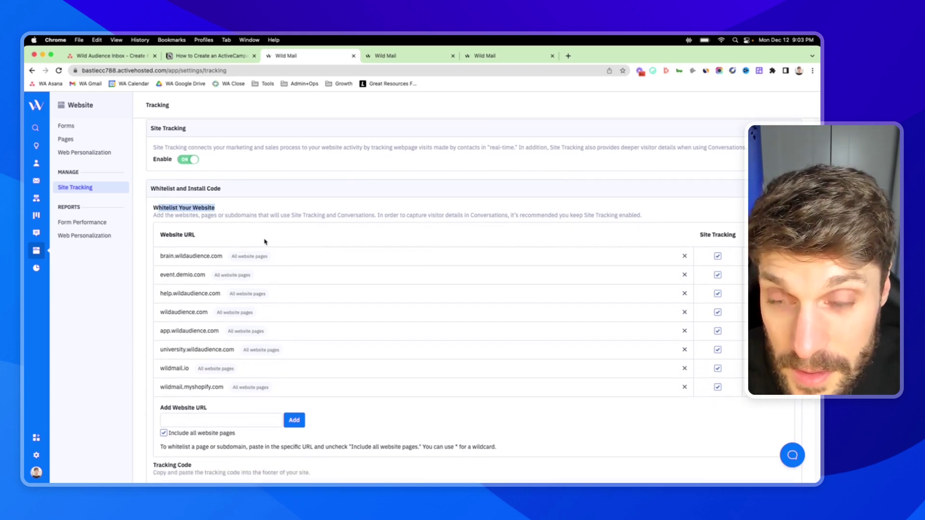
{"action": "scroll", "coordinate": [260, 250], "scroll_direction": "down", "scroll_amount": 5}
{"action": "scroll", "coordinate": [241, 279], "scroll_direction": "down", "scroll_amount": 5}
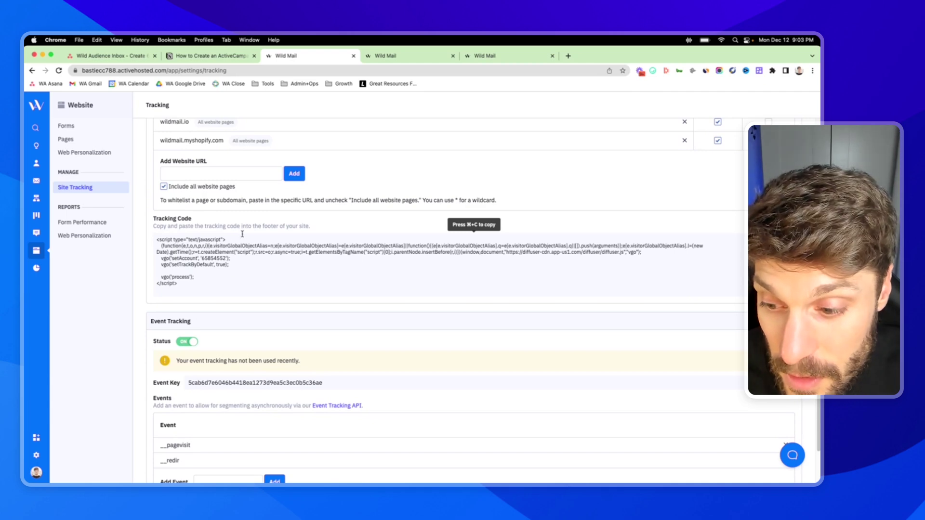
{"action": "scroll", "coordinate": [282, 253], "scroll_direction": "up", "scroll_amount": 10}
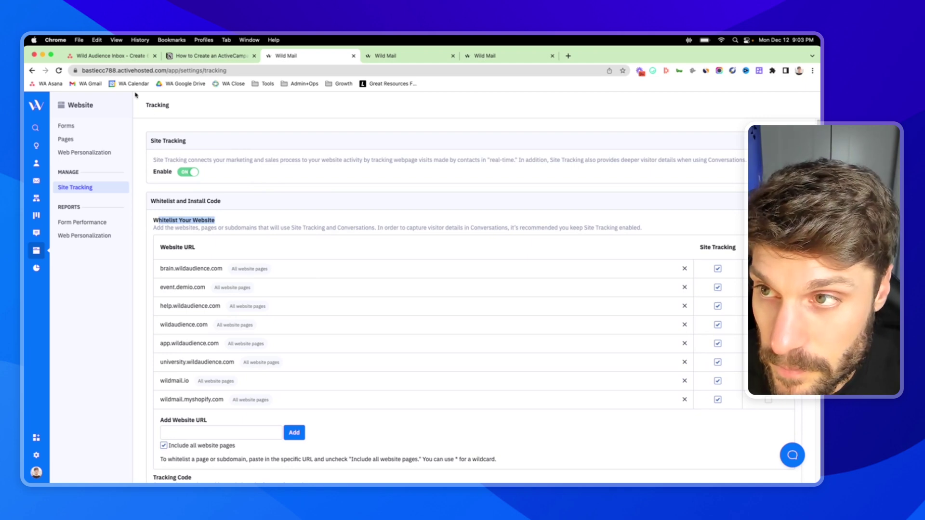
{"action": "key", "text": "ctrl+shift+Tab"}
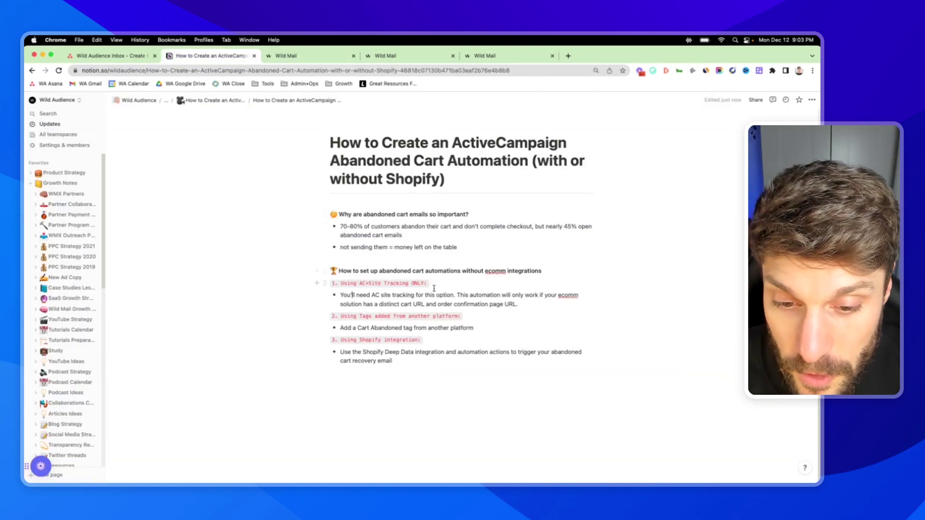
Highlight the 'Using AC+Site Tracking ONLY' and 'Using Tags added from another platform' outline lines.
{"action": "left_click_drag", "start_coordinate": [435, 286], "coordinate": [333, 284]}
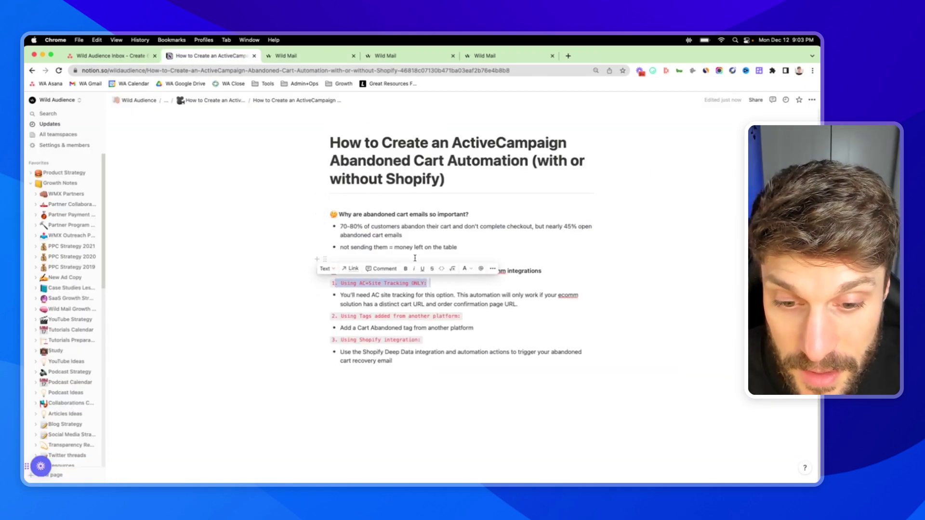
{"action": "left_click", "coordinate": [474, 328]}
{"action": "left_click_drag", "start_coordinate": [341, 317], "coordinate": [504, 321]}
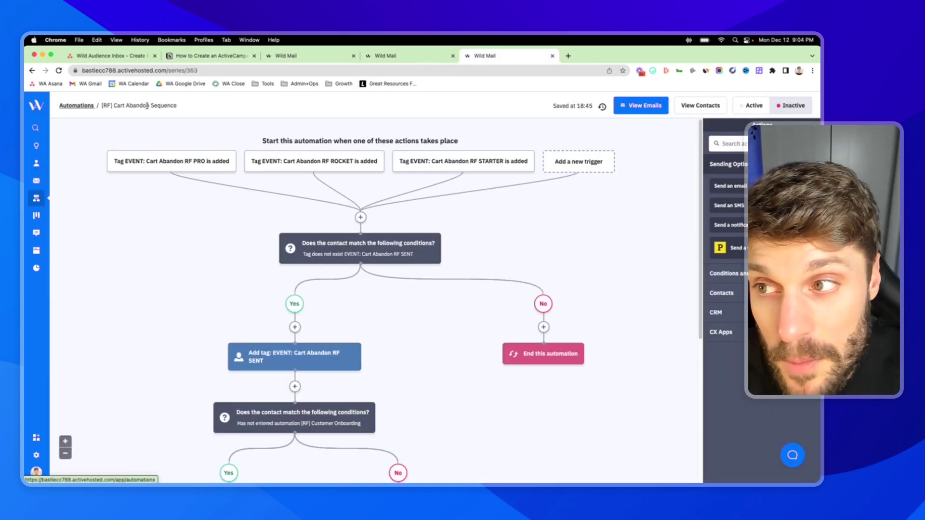
Go over the [RF] Cart Abandon Sequence's three Cart Abandon RF tag triggers and conditions.
{"action": "mouse_move", "coordinate": [358, 165]}
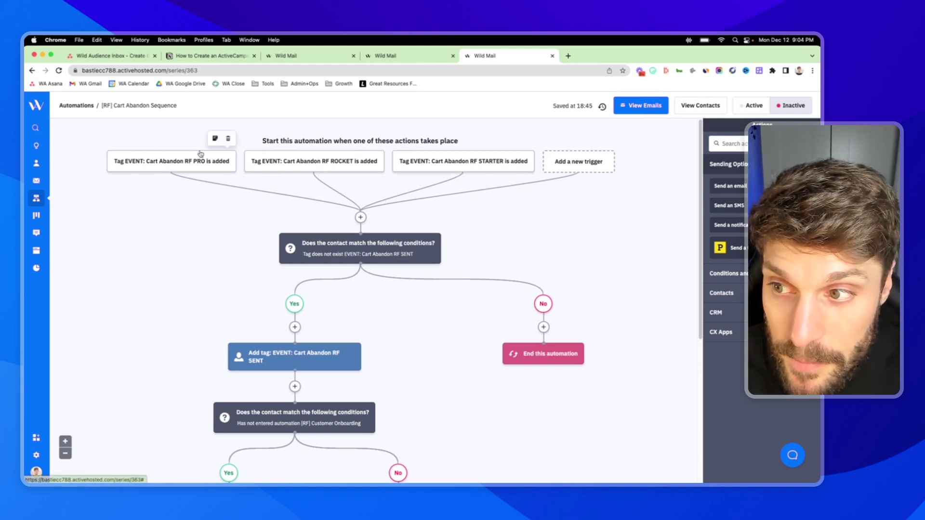
{"action": "mouse_move", "coordinate": [155, 161]}
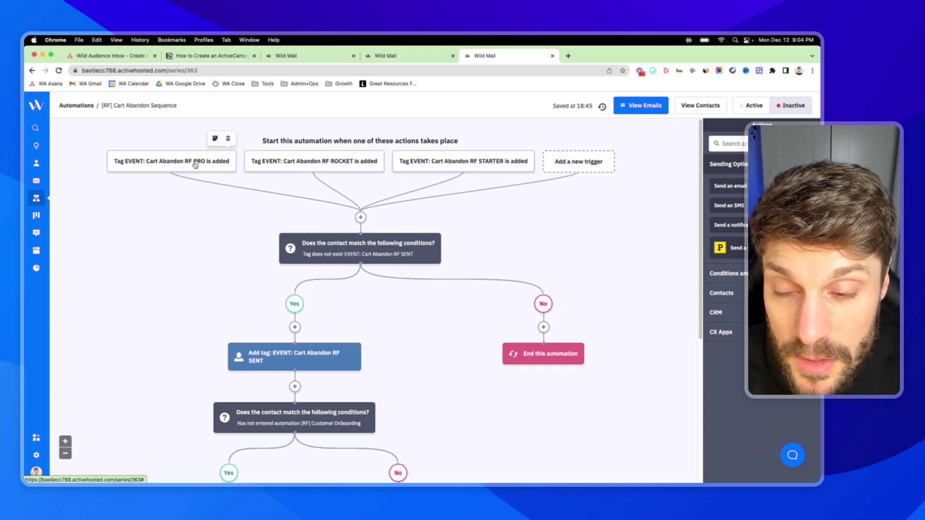
{"action": "mouse_move", "coordinate": [482, 163]}
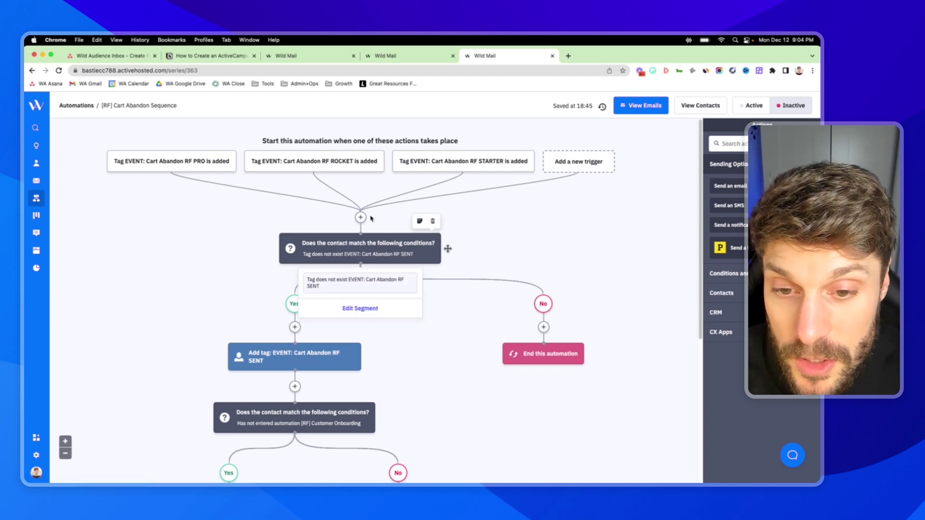
{"action": "mouse_move", "coordinate": [307, 163]}
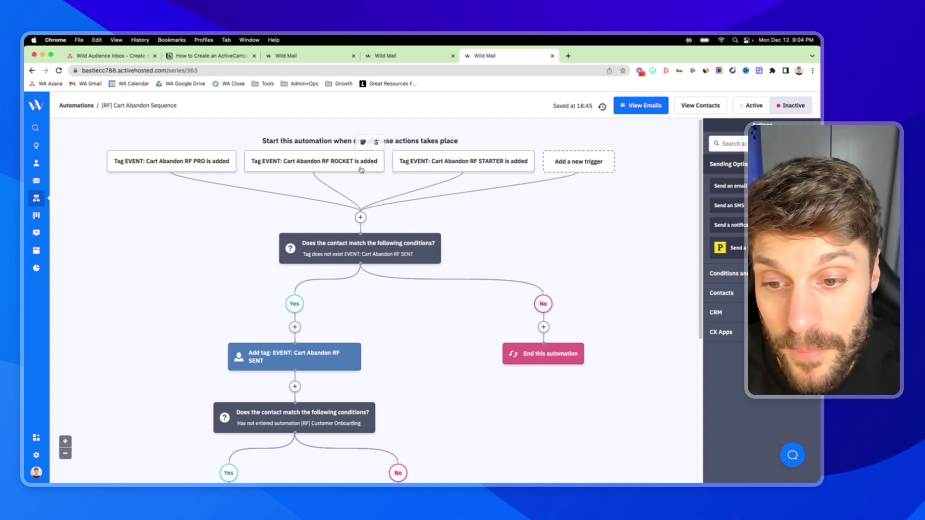
Scroll down the workflow and open the Send an email step's email selection.
{"action": "scroll", "coordinate": [414, 226], "scroll_direction": "down", "scroll_amount": 3}
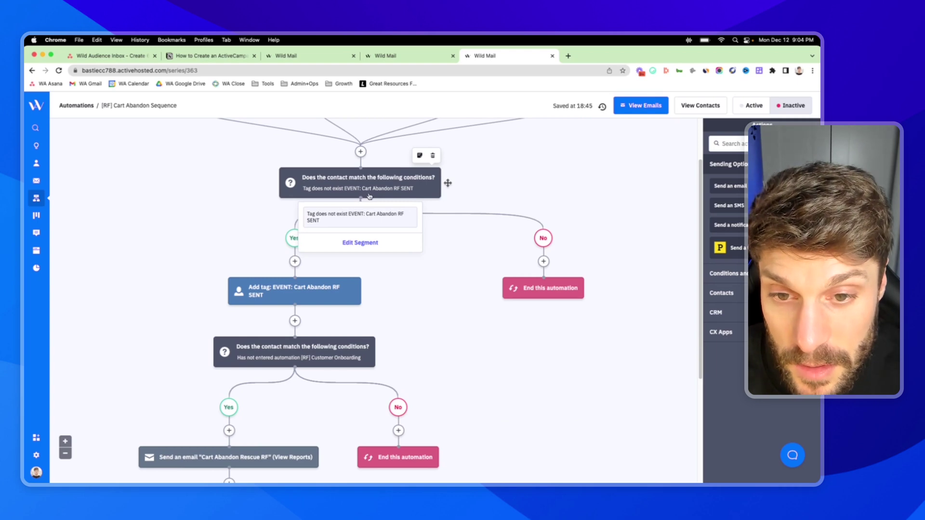
{"action": "mouse_move", "coordinate": [279, 291]}
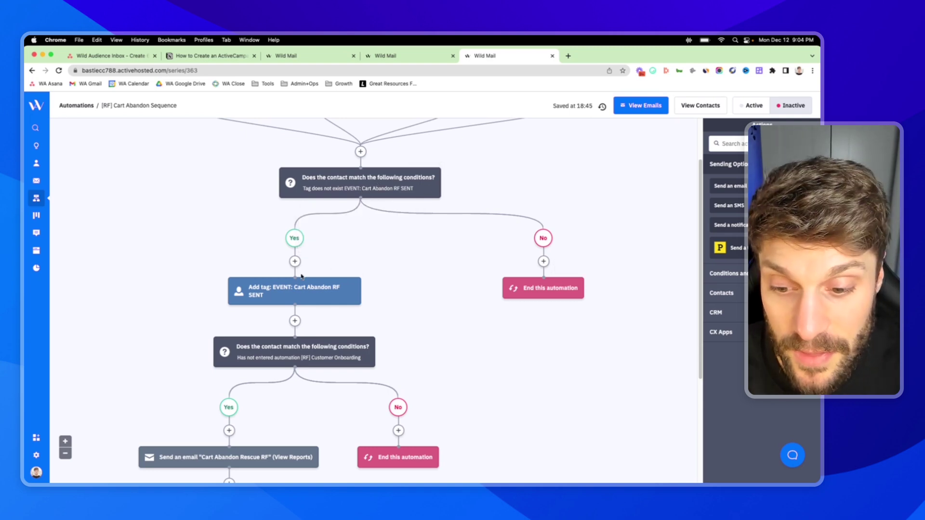
{"action": "scroll", "coordinate": [241, 381], "scroll_direction": "down", "scroll_amount": 2}
{"action": "mouse_move", "coordinate": [219, 408]}
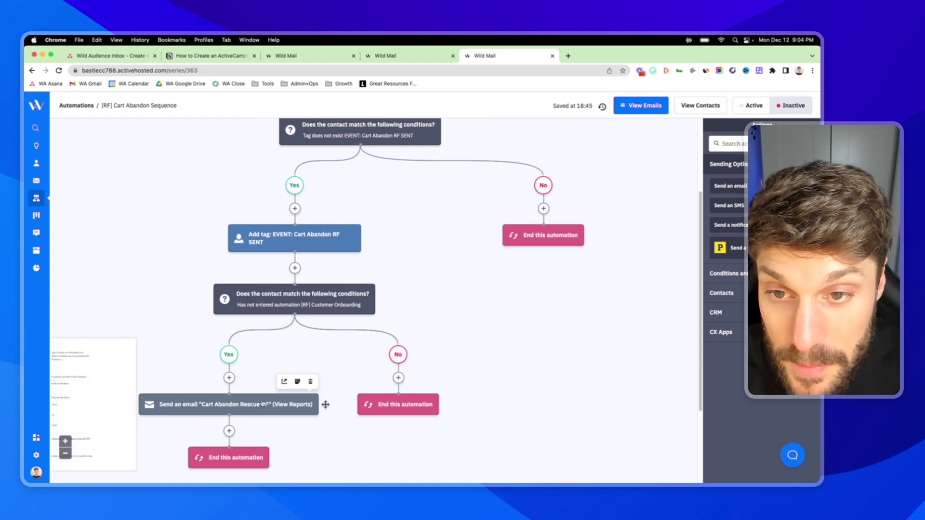
{"action": "scroll", "coordinate": [337, 226], "scroll_direction": "up", "scroll_amount": 2}
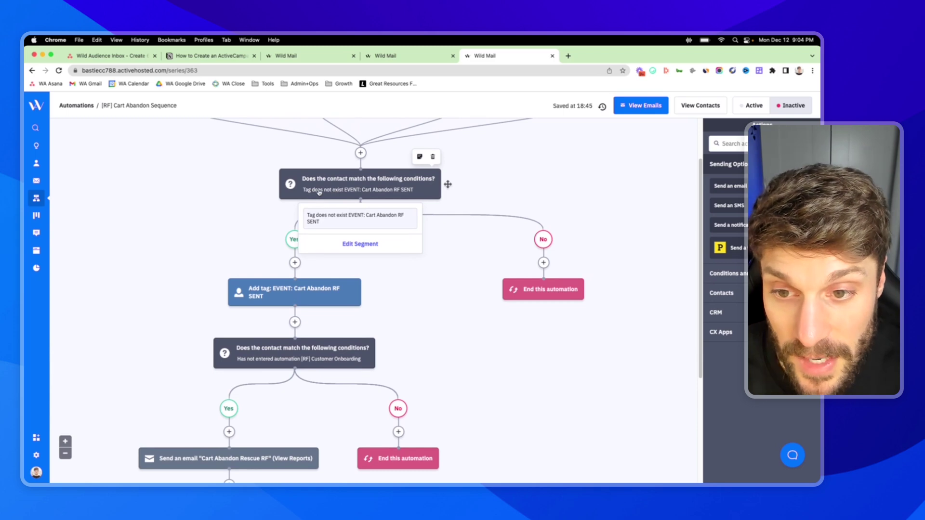
{"action": "scroll", "coordinate": [297, 240], "scroll_direction": "down", "scroll_amount": 2}
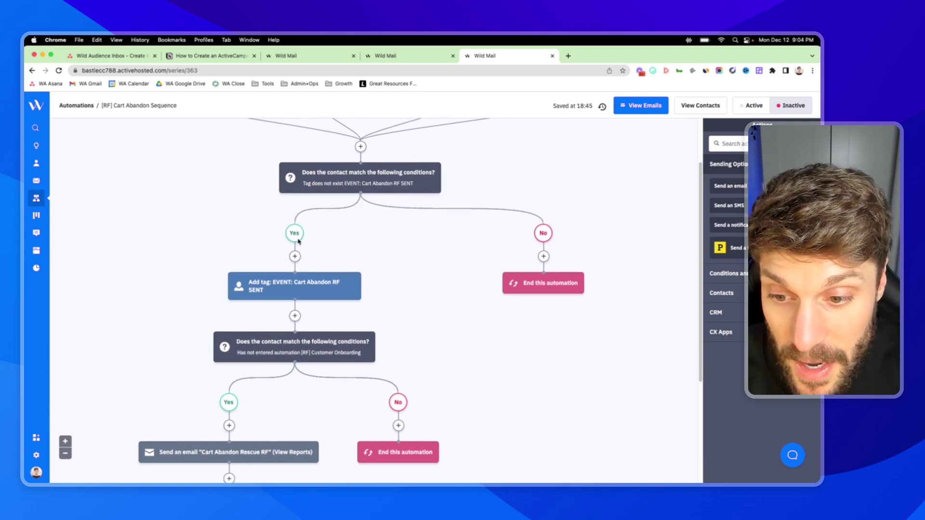
{"action": "mouse_move", "coordinate": [286, 257]}
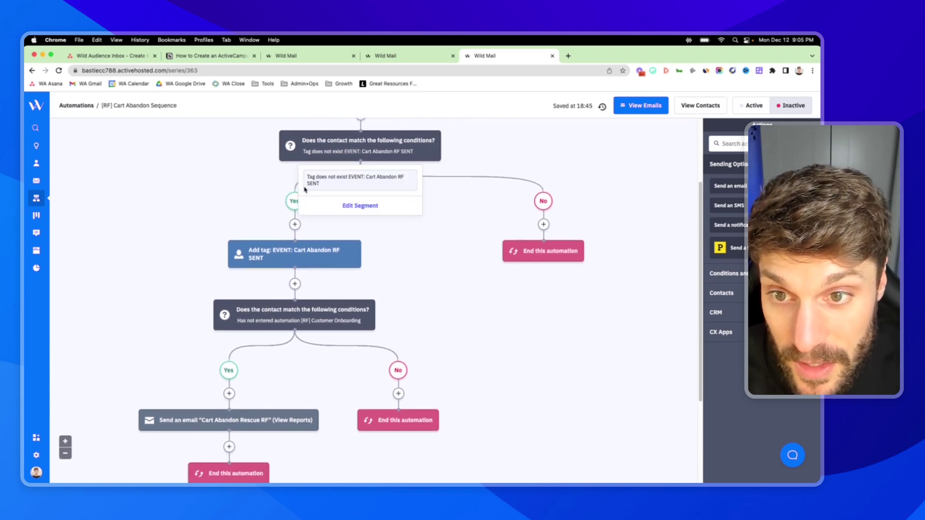
{"action": "scroll", "coordinate": [417, 201], "scroll_direction": "up", "scroll_amount": 2}
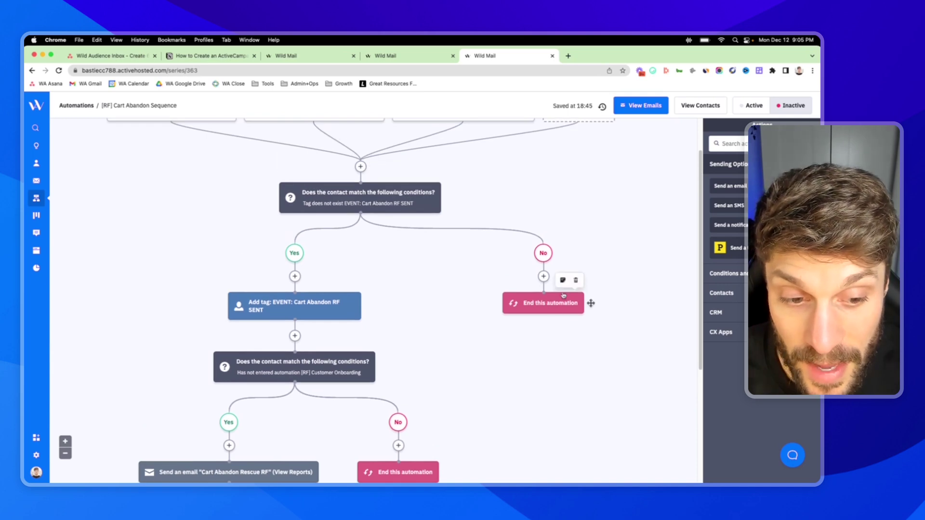
{"action": "scroll", "coordinate": [318, 280], "scroll_direction": "down", "scroll_amount": 1}
{"action": "scroll", "coordinate": [311, 273], "scroll_direction": "down", "scroll_amount": 6}
{"action": "left_click", "coordinate": [226, 309]}
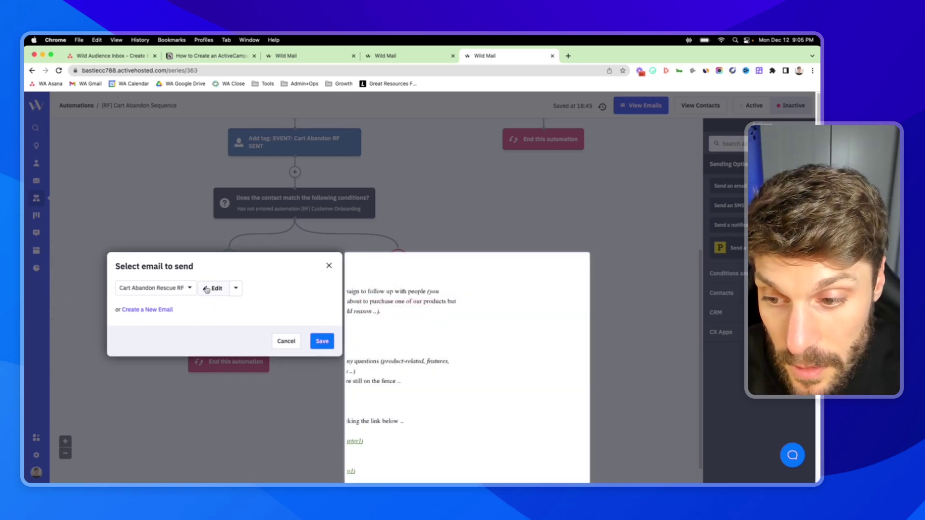
Open the Cart Abandon Rescue RF email, review its design, then save and exit.
{"action": "left_click", "coordinate": [212, 288]}
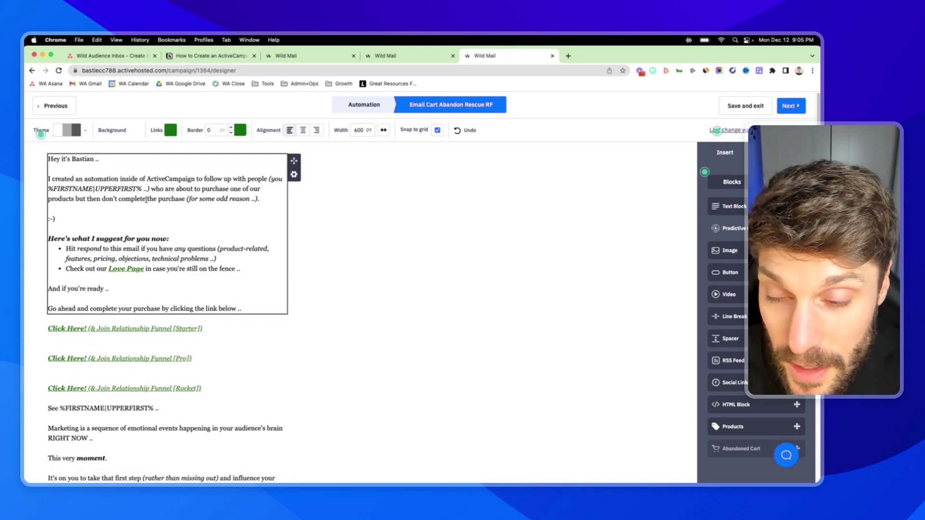
{"action": "scroll", "coordinate": [209, 214], "scroll_direction": "down", "scroll_amount": 1}
{"action": "scroll", "coordinate": [208, 210], "scroll_direction": "up", "scroll_amount": 1}
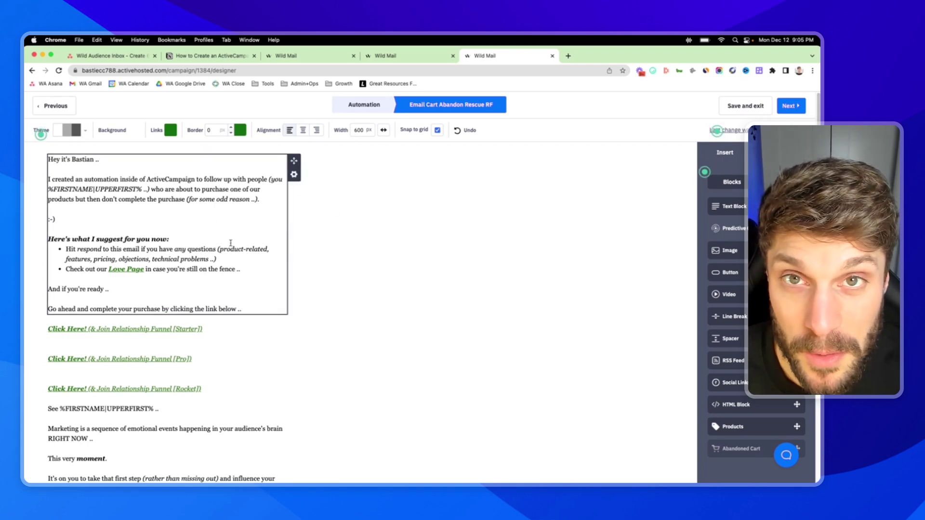
{"action": "scroll", "coordinate": [194, 299], "scroll_direction": "down", "scroll_amount": 1}
{"action": "scroll", "coordinate": [195, 299], "scroll_direction": "down", "scroll_amount": 15}
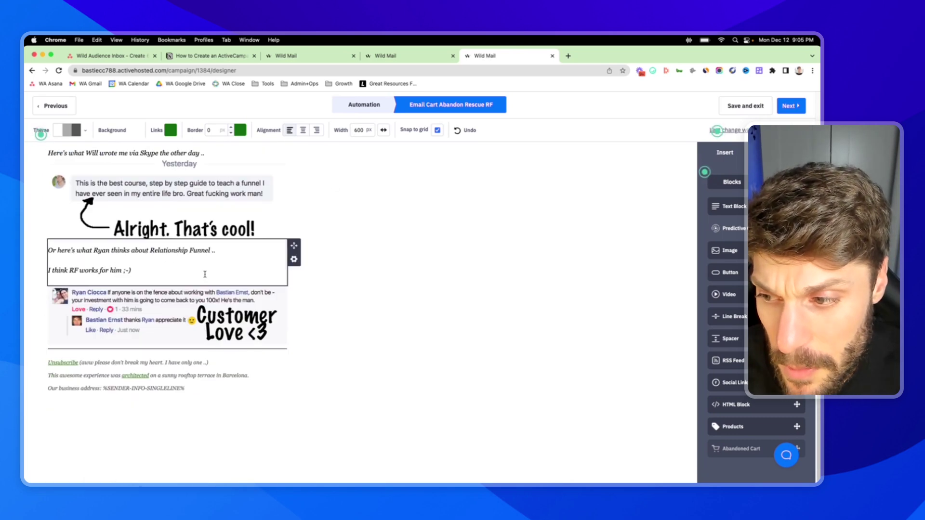
{"action": "scroll", "coordinate": [205, 274], "scroll_direction": "up", "scroll_amount": 15}
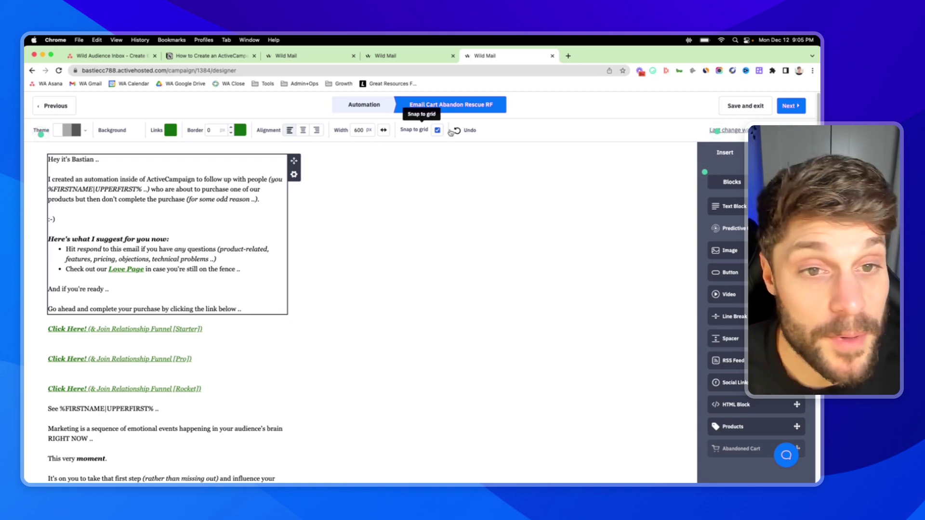
{"action": "left_click", "coordinate": [756, 111]}
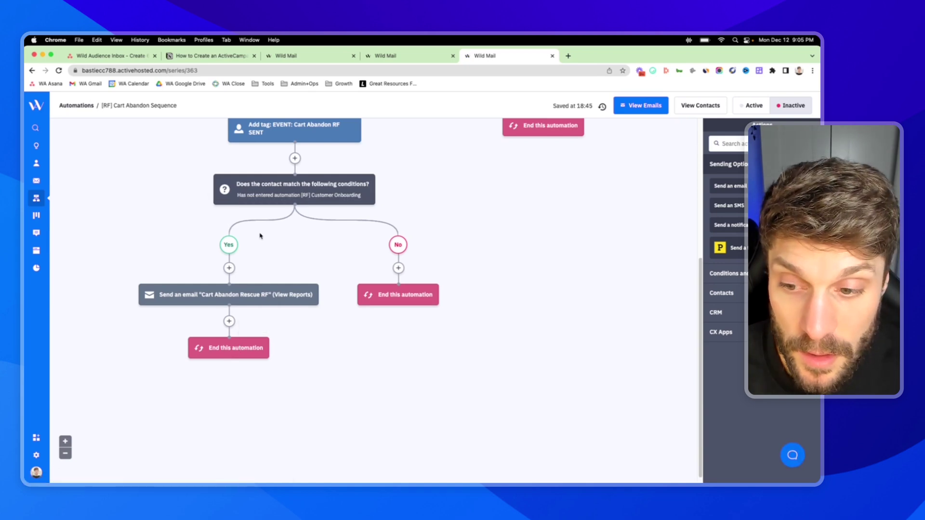
{"action": "scroll", "coordinate": [247, 293], "scroll_direction": "up", "scroll_amount": 2}
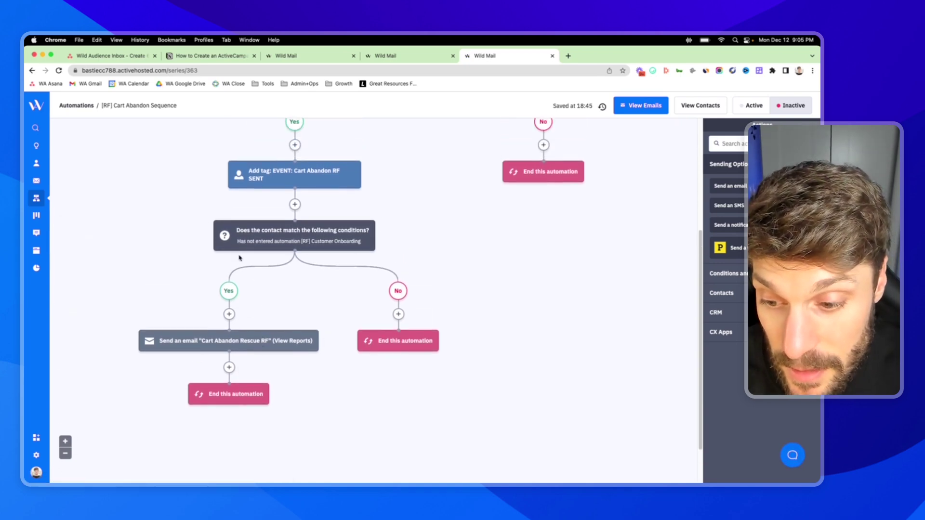
{"action": "scroll", "coordinate": [252, 328], "scroll_direction": "down", "scroll_amount": 2}
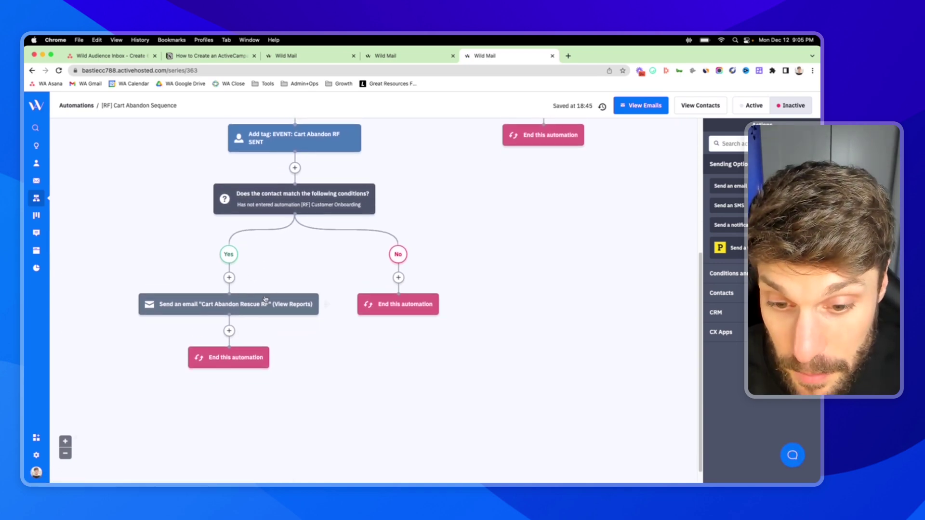
{"action": "scroll", "coordinate": [287, 302], "scroll_direction": "down", "scroll_amount": 1}
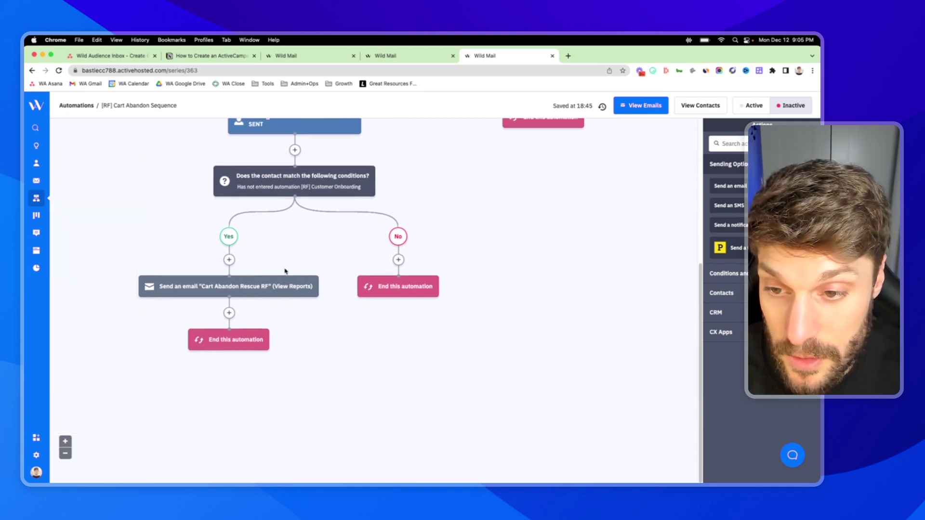
{"action": "scroll", "coordinate": [291, 195], "scroll_direction": "up", "scroll_amount": 10}
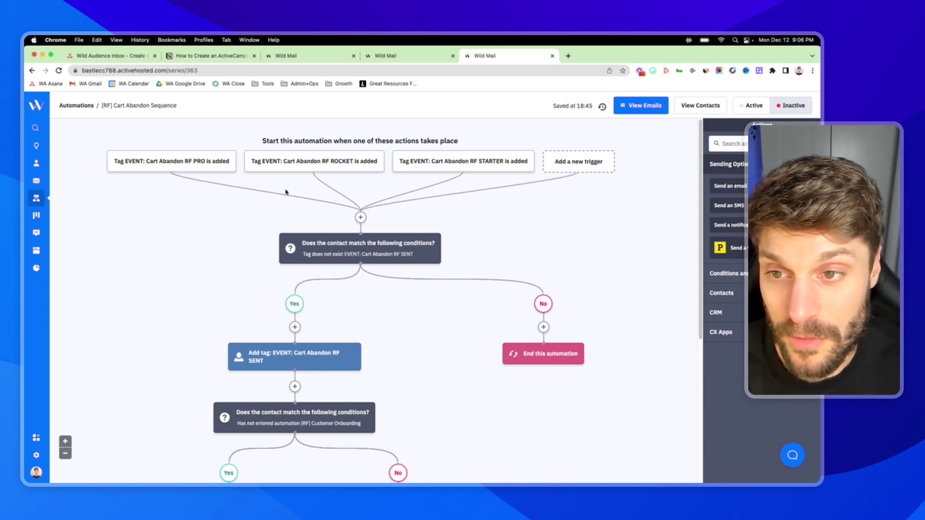
{"action": "scroll", "coordinate": [289, 312], "scroll_direction": "down", "scroll_amount": 9}
{"action": "mouse_move", "coordinate": [234, 324]}
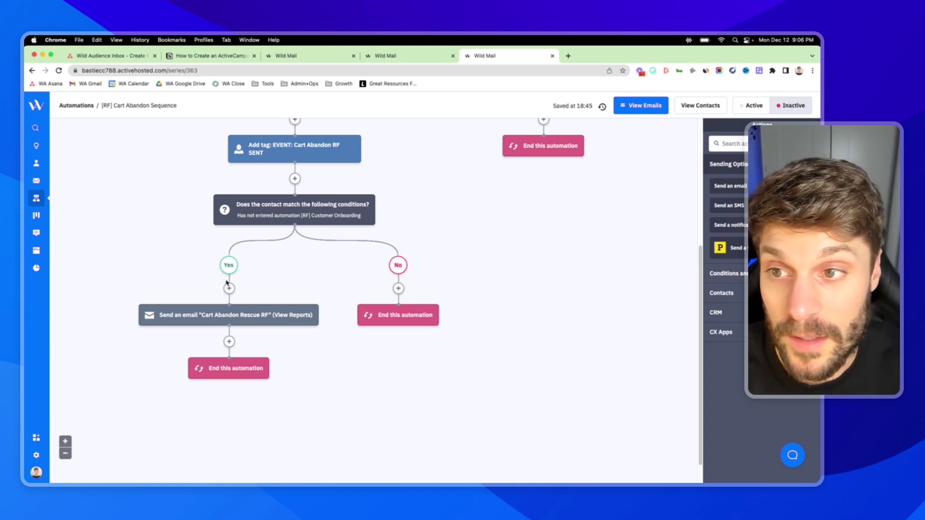
{"action": "scroll", "coordinate": [295, 295], "scroll_direction": "up", "scroll_amount": 5}
In Notion, highlight each method in turn: AC+Site Tracking ONLY, Tags from another platform, Shopify integration.
{"action": "left_click", "coordinate": [211, 55]}
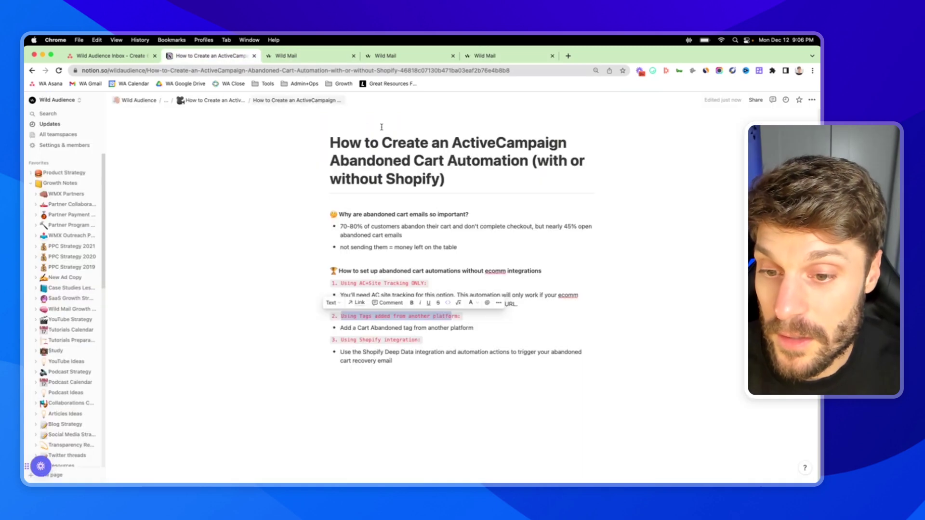
{"action": "left_click", "coordinate": [411, 263]}
{"action": "left_click", "coordinate": [333, 284]}
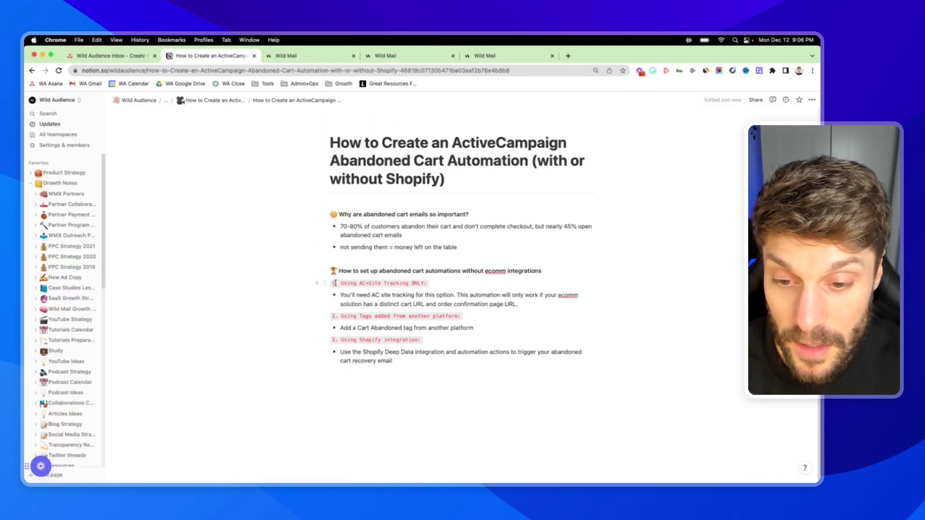
{"action": "left_click_drag", "start_coordinate": [334, 283], "coordinate": [428, 281]}
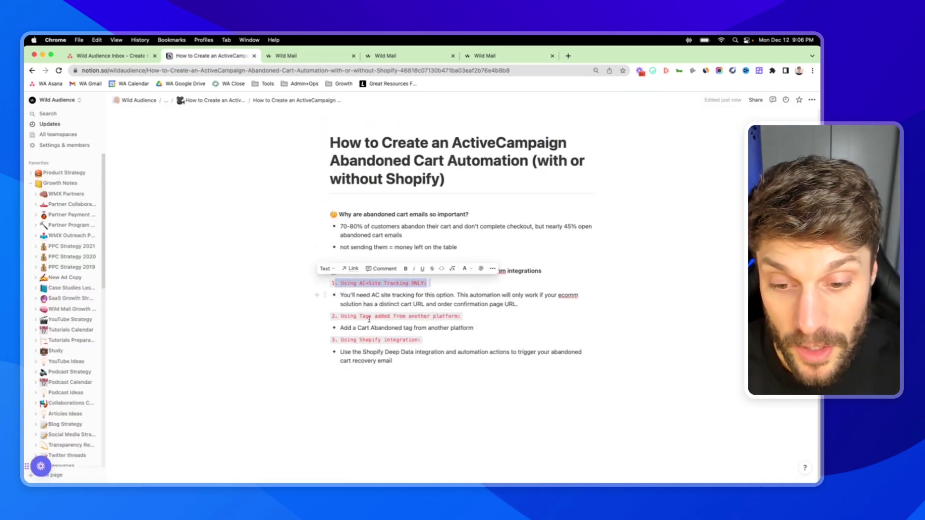
{"action": "left_click_drag", "start_coordinate": [341, 317], "coordinate": [478, 315]}
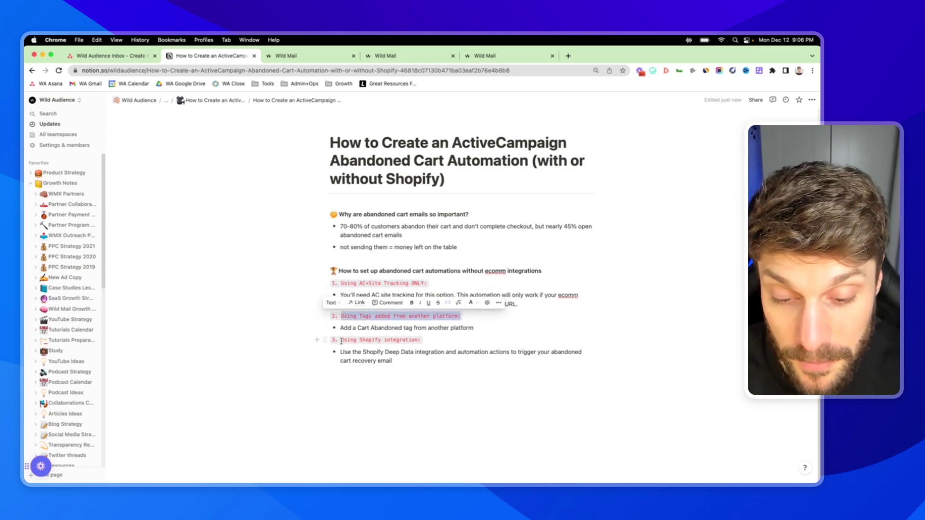
{"action": "left_click_drag", "start_coordinate": [341, 340], "coordinate": [423, 341]}
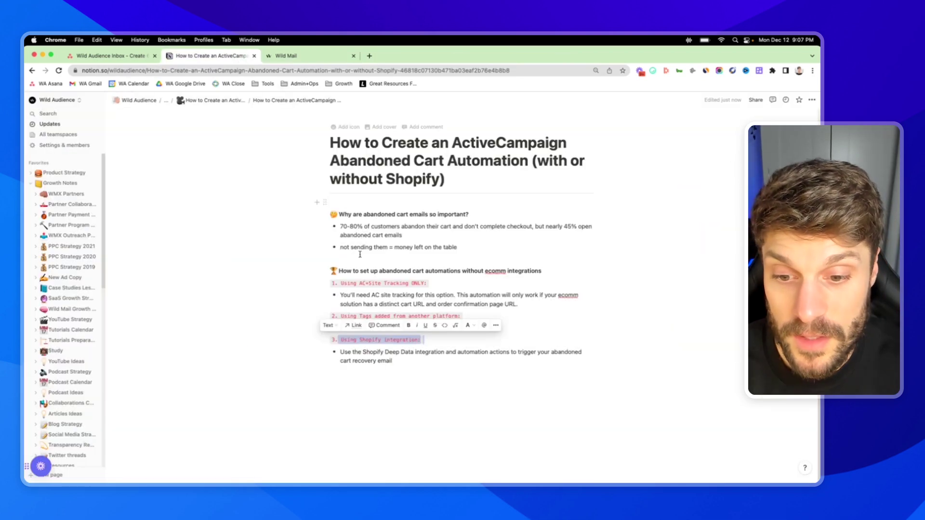
{"action": "left_click", "coordinate": [403, 352]}
{"action": "key", "text": "super+z"}
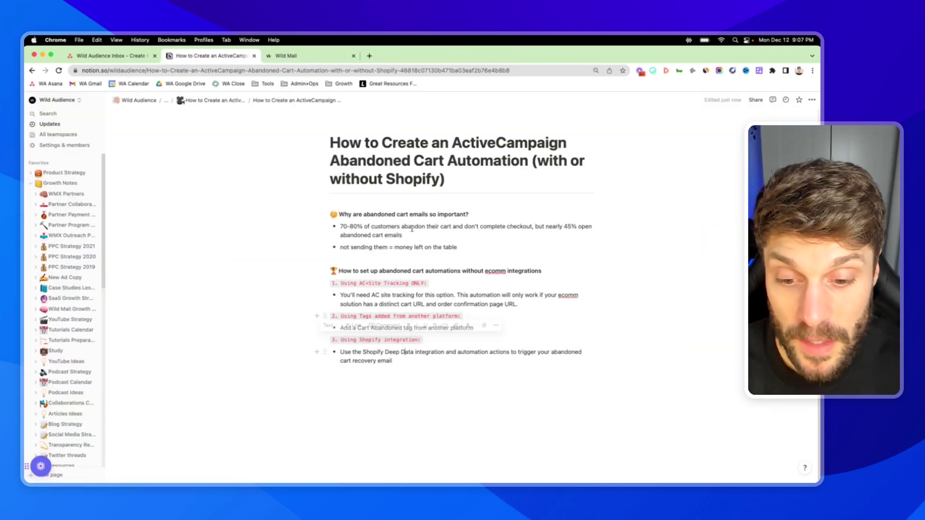
Check ActiveCampaign's Settings > Integrations page to confirm Shopify is connected.
{"action": "left_click", "coordinate": [314, 59]}
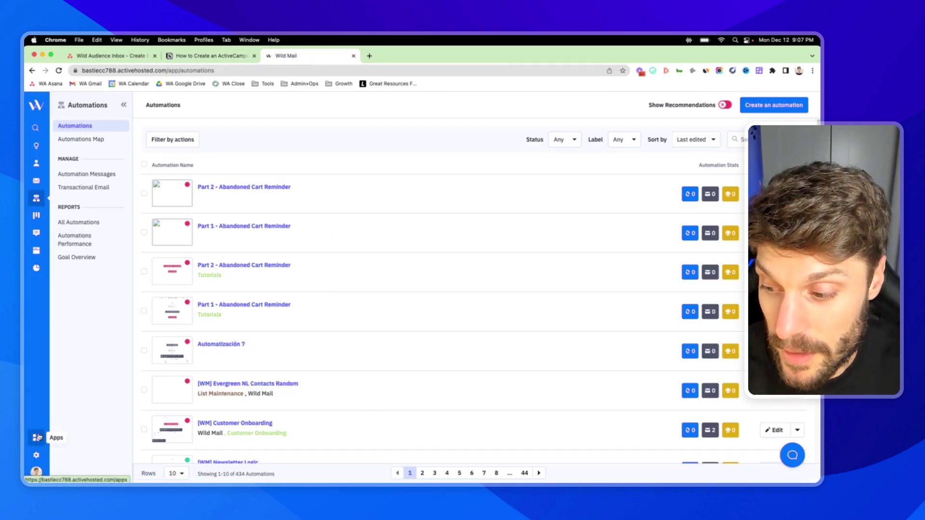
{"action": "left_click", "coordinate": [36, 455]}
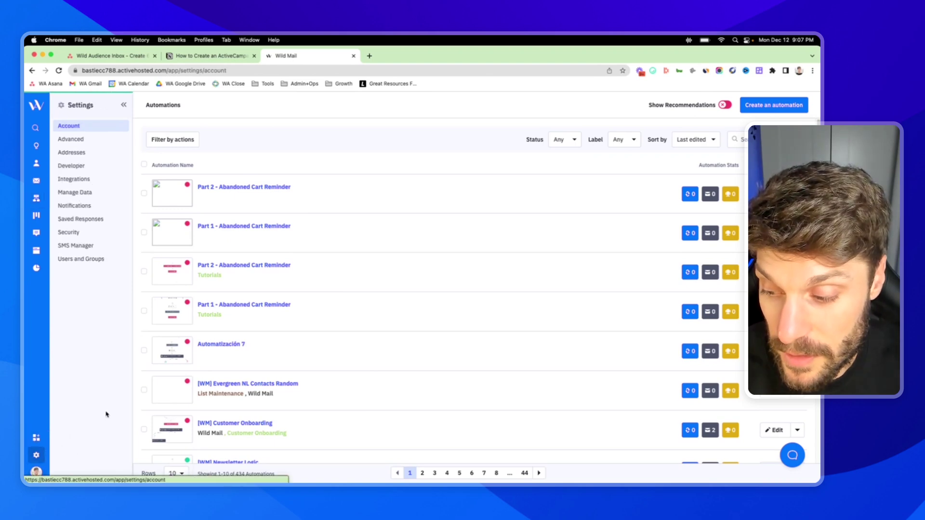
{"action": "left_click", "coordinate": [90, 181]}
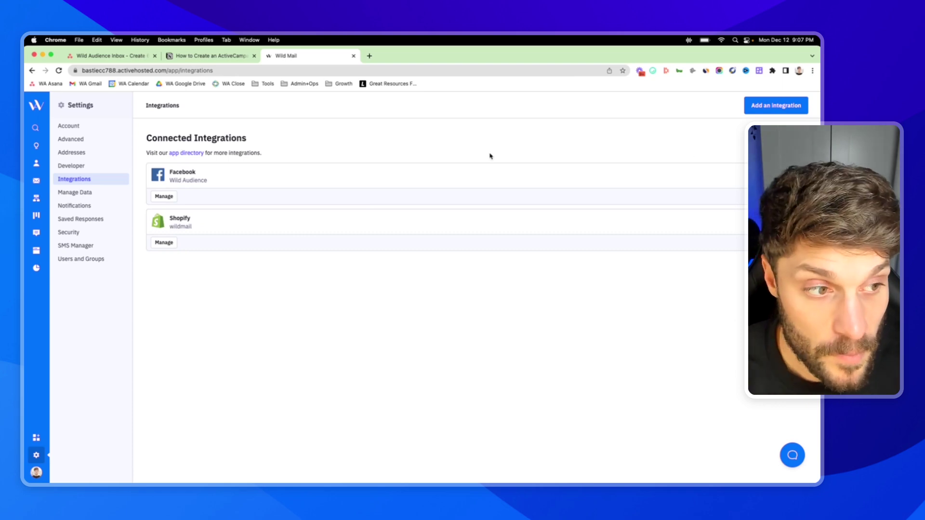
{"action": "left_click", "coordinate": [782, 111]}
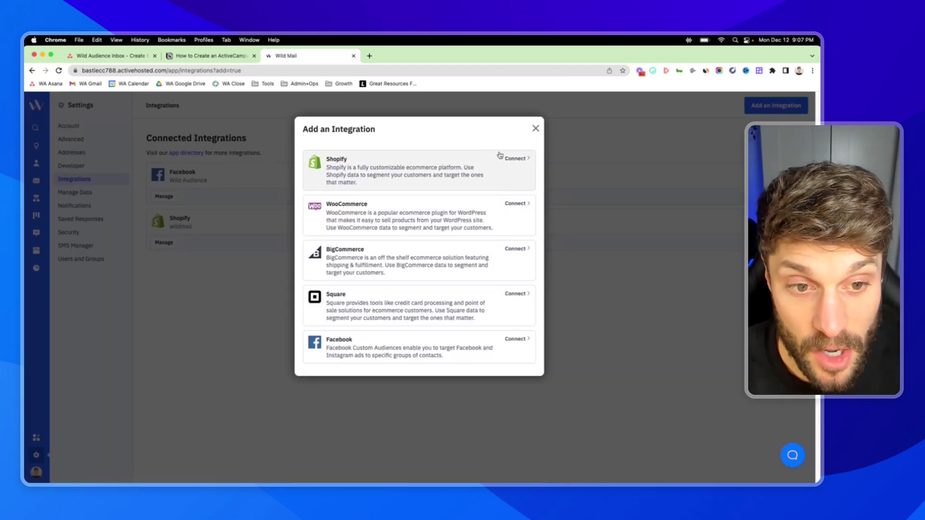
{"action": "left_click", "coordinate": [536, 128]}
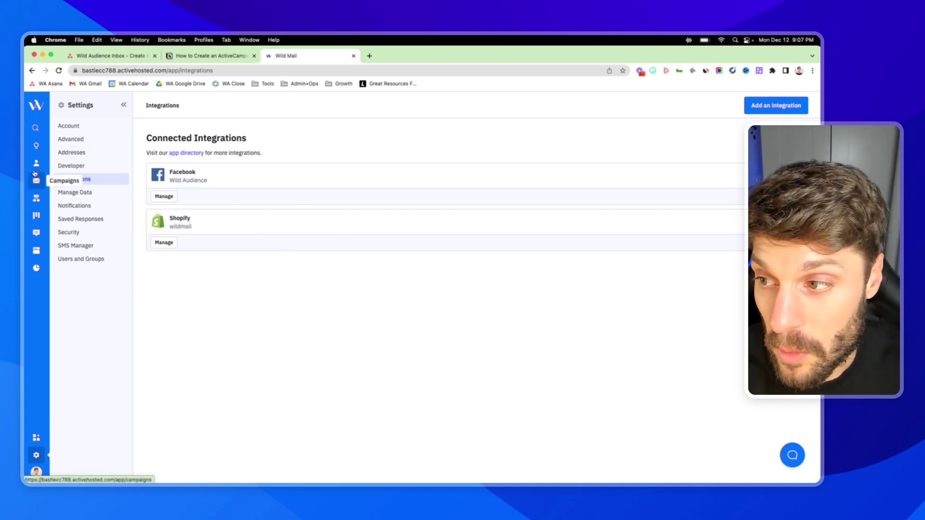
Create a new automation, searching recipes for 'shopify', and pick the Abandoned Cart Reminder recipe.
{"action": "left_click", "coordinate": [36, 199]}
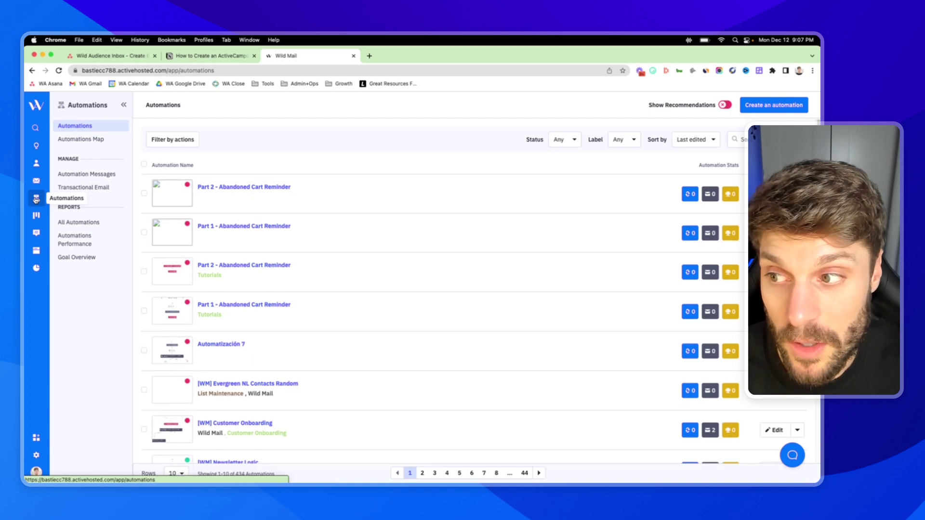
{"action": "left_click", "coordinate": [774, 106]}
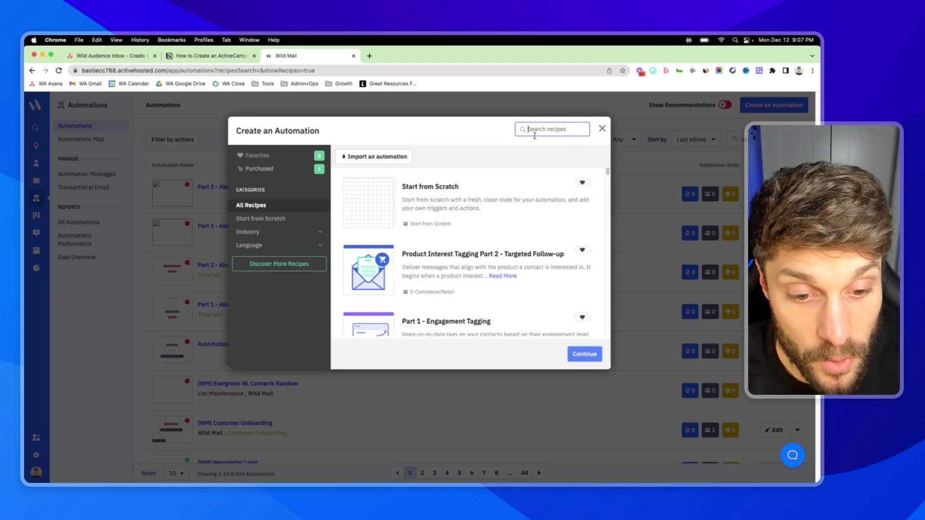
{"action": "type", "text": "shopify"}
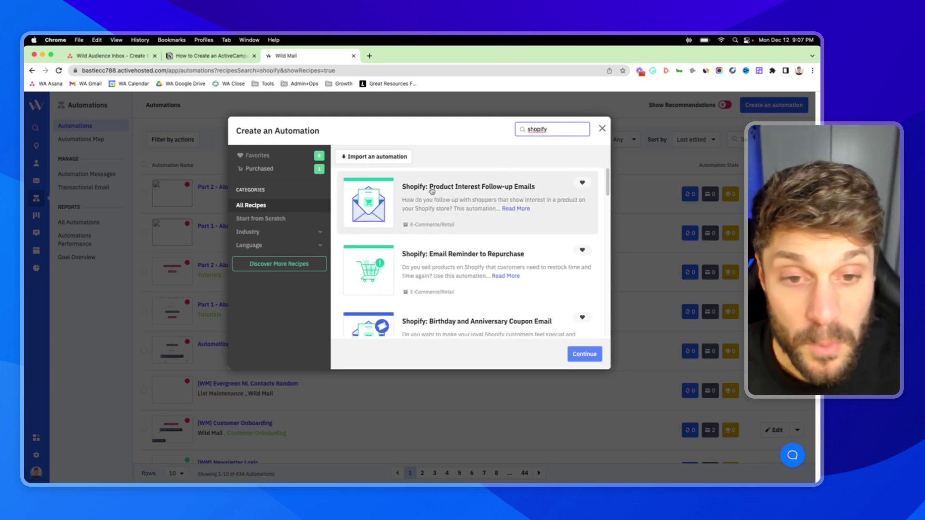
{"action": "scroll", "coordinate": [464, 212], "scroll_direction": "down", "scroll_amount": 2}
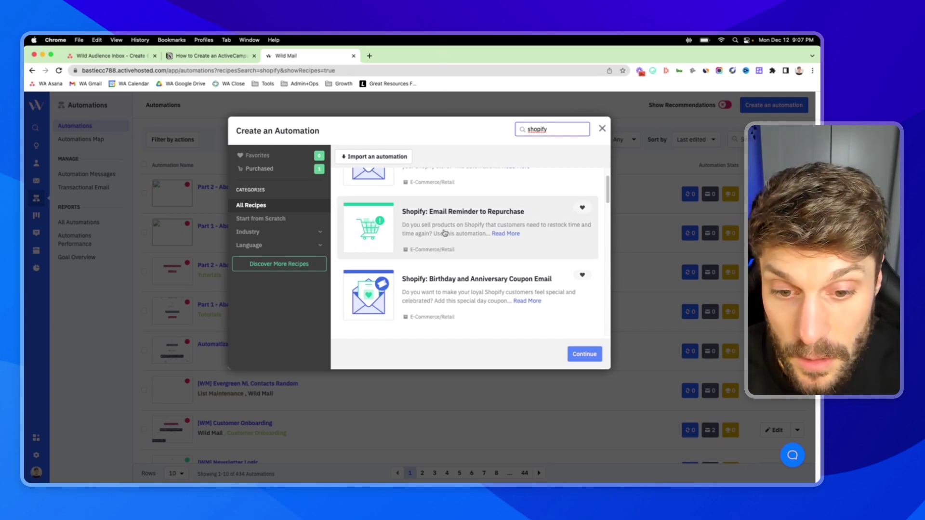
{"action": "scroll", "coordinate": [444, 233], "scroll_direction": "down", "scroll_amount": 2}
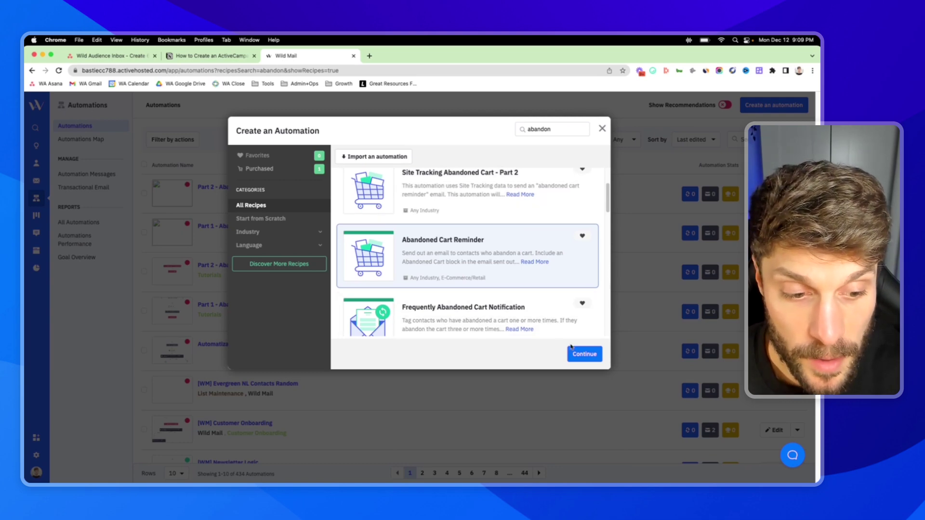
{"action": "left_click", "coordinate": [573, 353]}
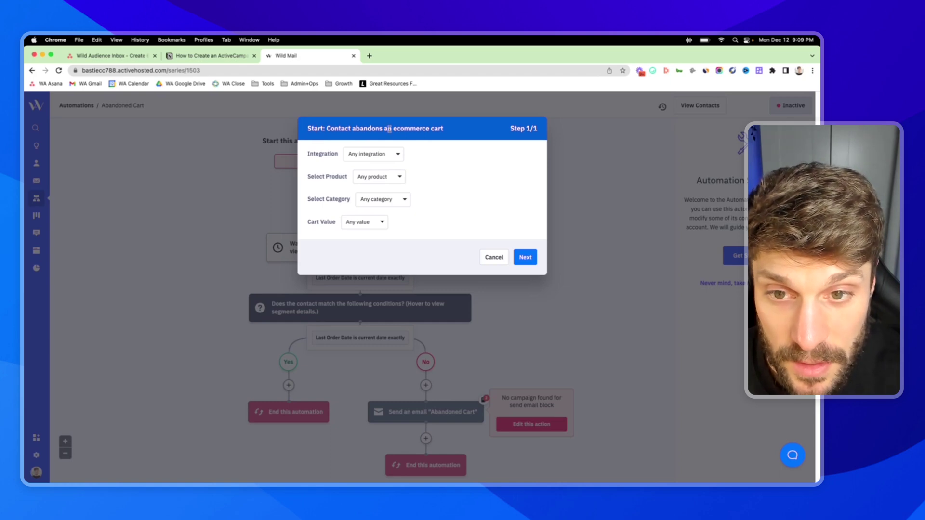
Set the cart-abandon trigger to wildmail (Shopify) with any product, category and cart value, and save it.
{"action": "left_click", "coordinate": [386, 157]}
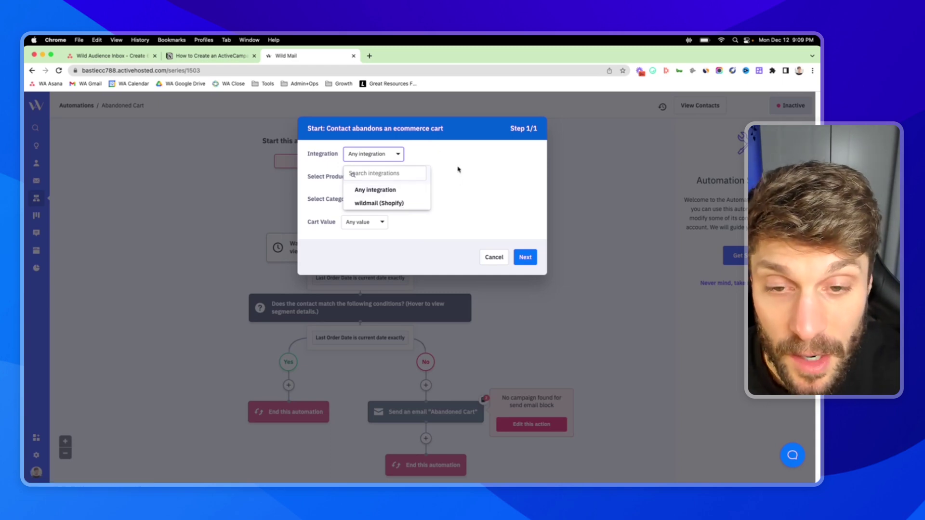
{"action": "left_click", "coordinate": [390, 203]}
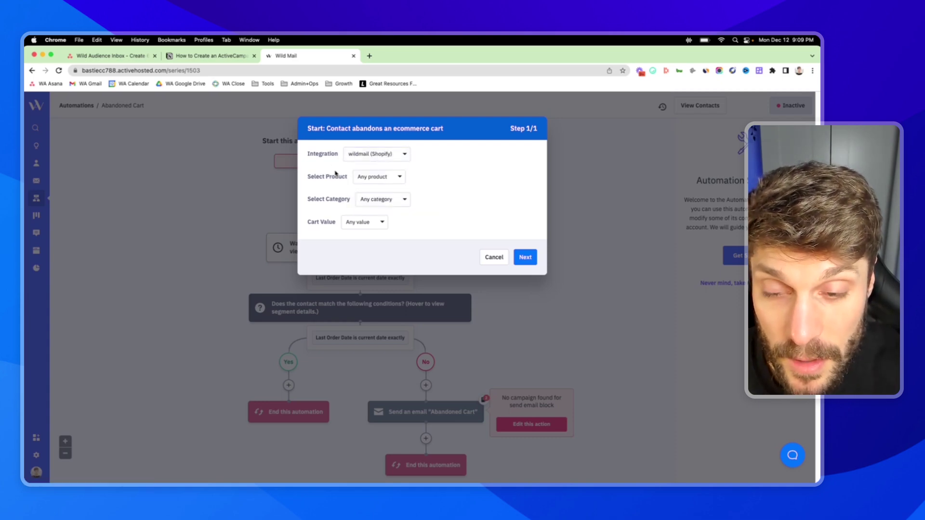
{"action": "left_click", "coordinate": [400, 177]}
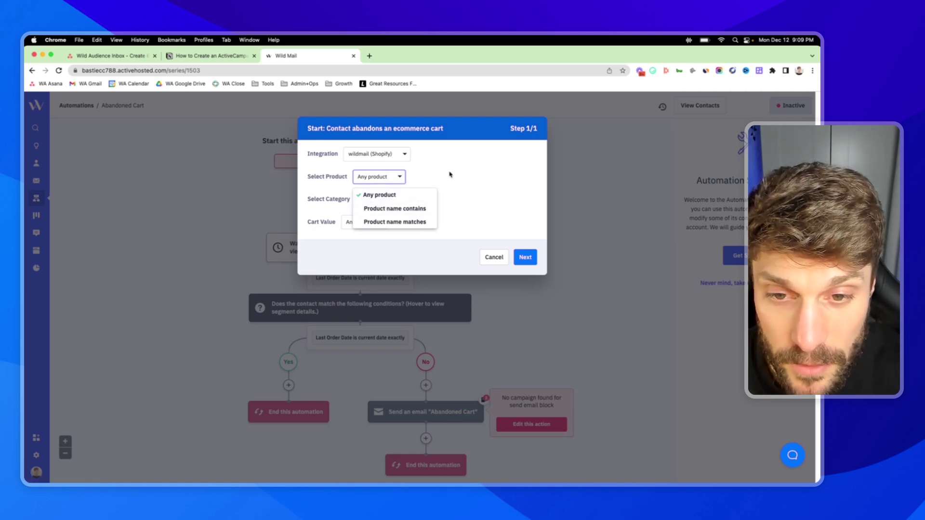
{"action": "left_click", "coordinate": [413, 169]}
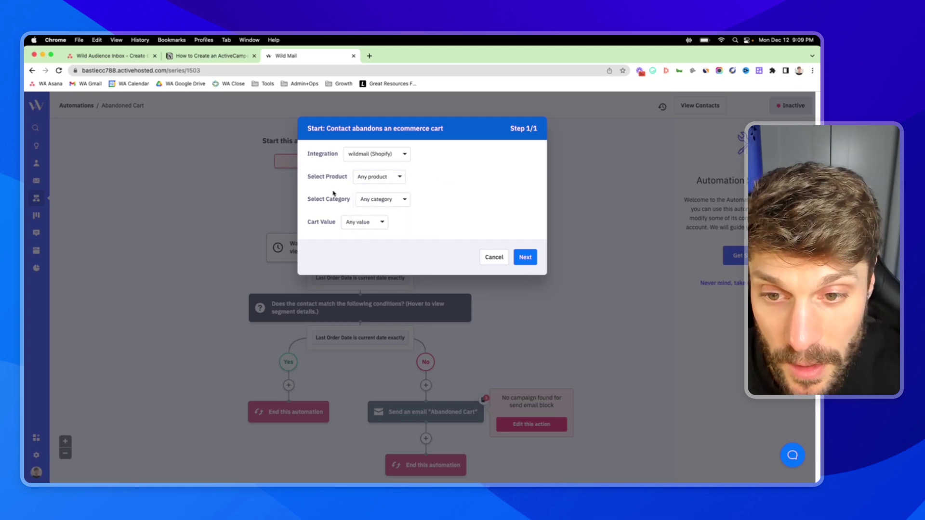
{"action": "left_click", "coordinate": [385, 200]}
{"action": "left_click", "coordinate": [449, 182]}
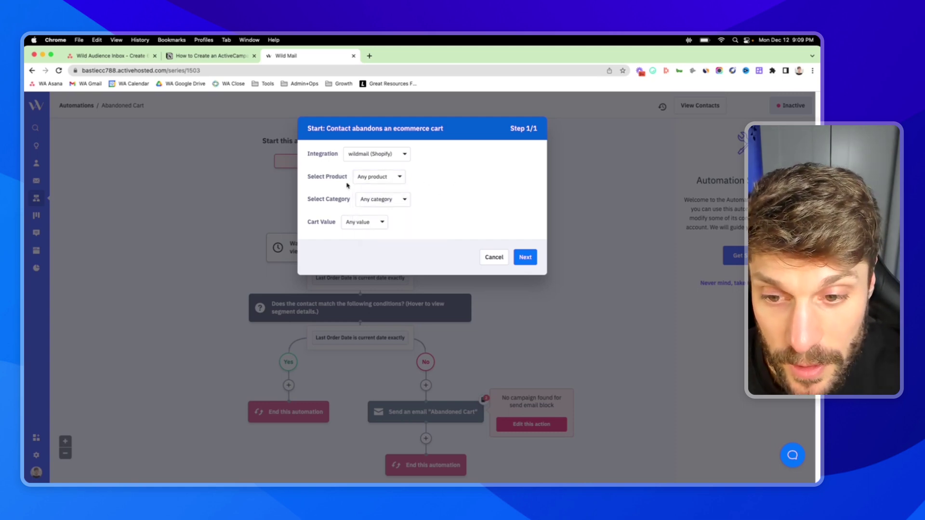
{"action": "left_click", "coordinate": [383, 223]}
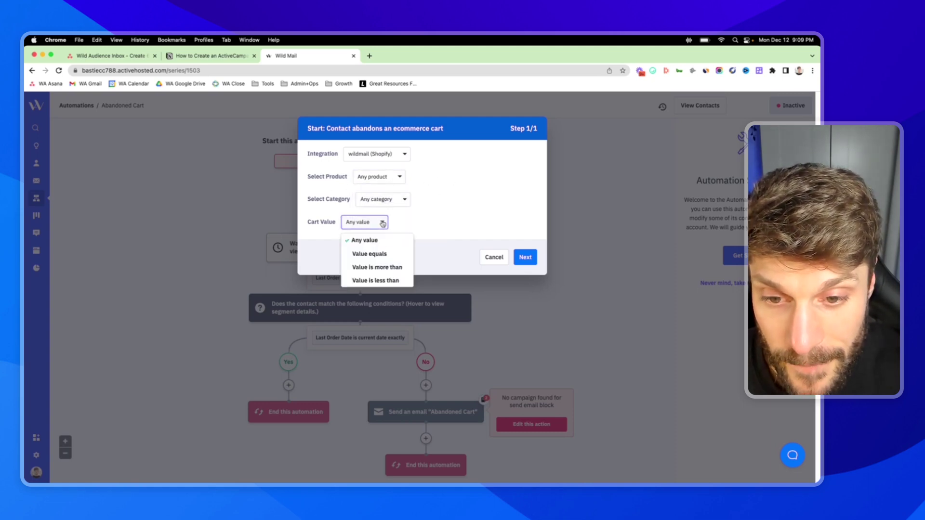
{"action": "left_click", "coordinate": [504, 229]}
{"action": "left_click", "coordinate": [525, 256]}
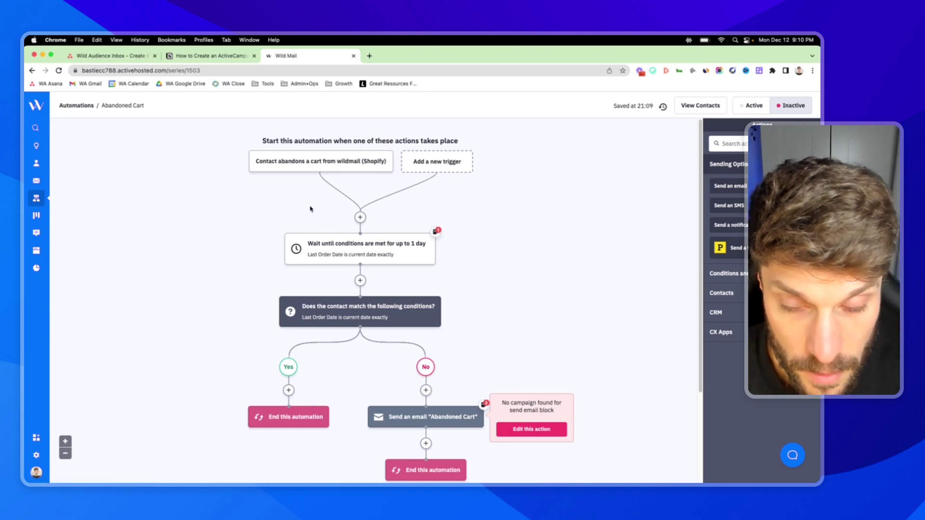
{"action": "scroll", "coordinate": [320, 164], "scroll_direction": "down", "scroll_amount": 1}
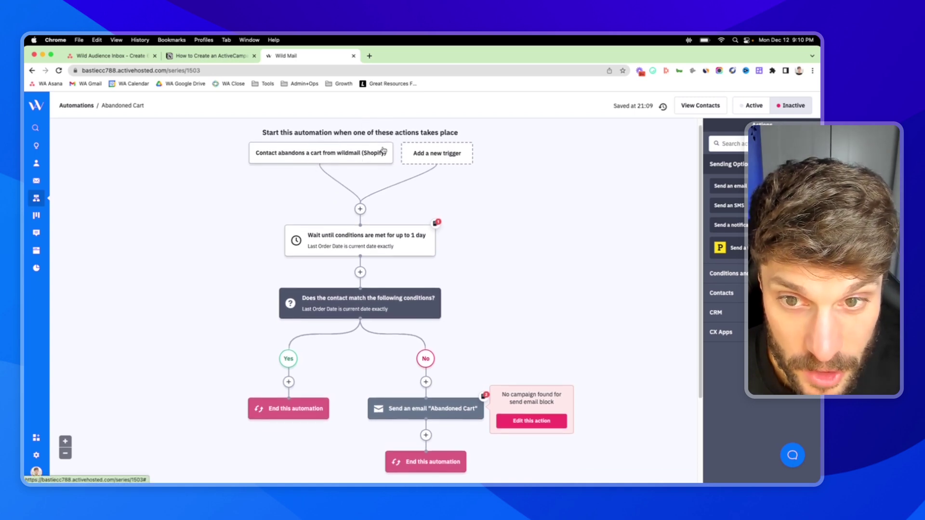
{"action": "scroll", "coordinate": [393, 218], "scroll_direction": "down", "scroll_amount": 1}
{"action": "scroll", "coordinate": [393, 218], "scroll_direction": "down", "scroll_amount": 1}
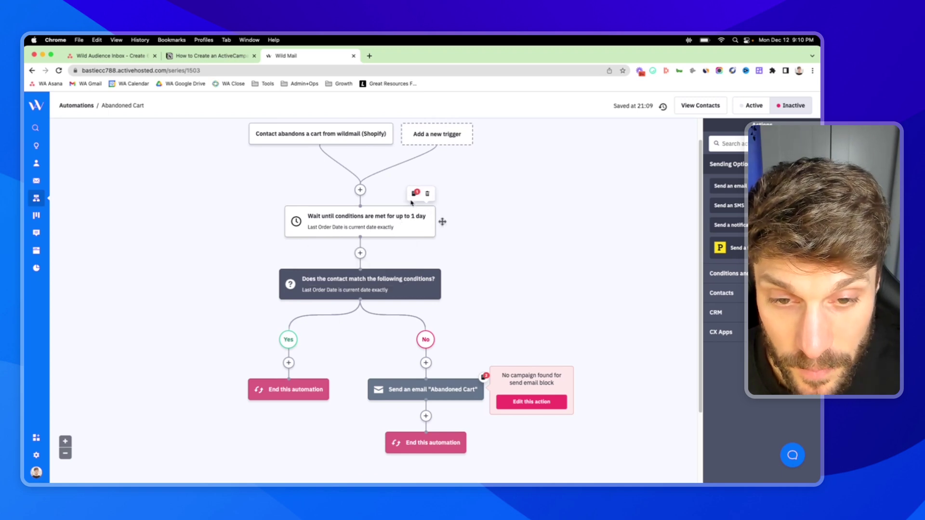
{"action": "mouse_move", "coordinate": [413, 195]}
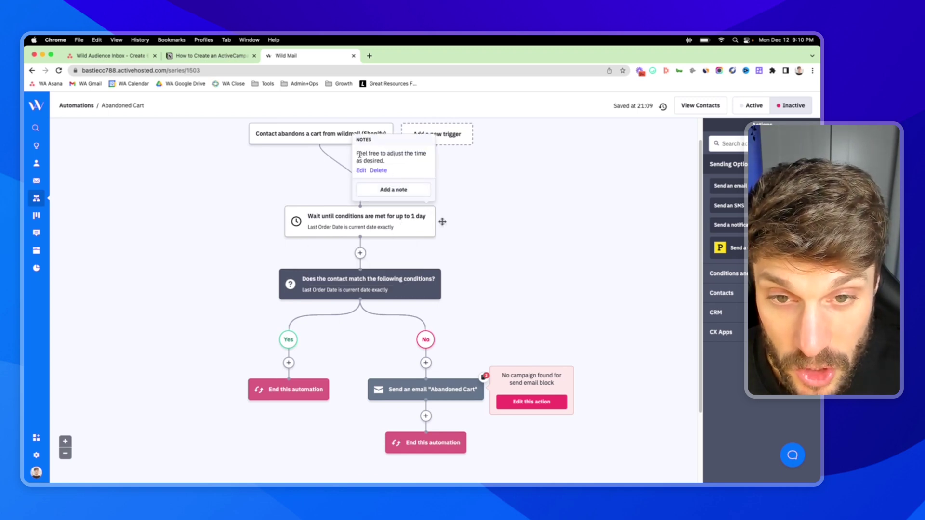
{"action": "left_click_drag", "start_coordinate": [360, 154], "coordinate": [385, 162]}
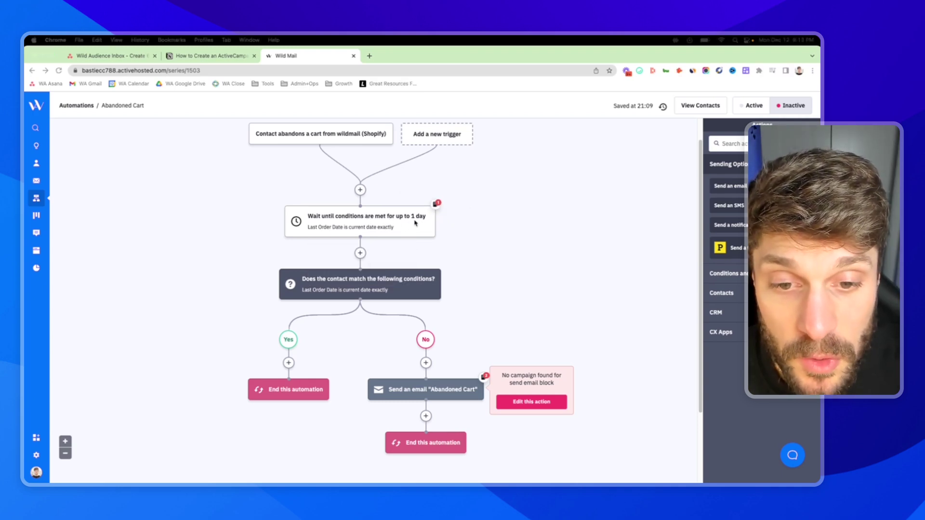
{"action": "mouse_move", "coordinate": [363, 230]}
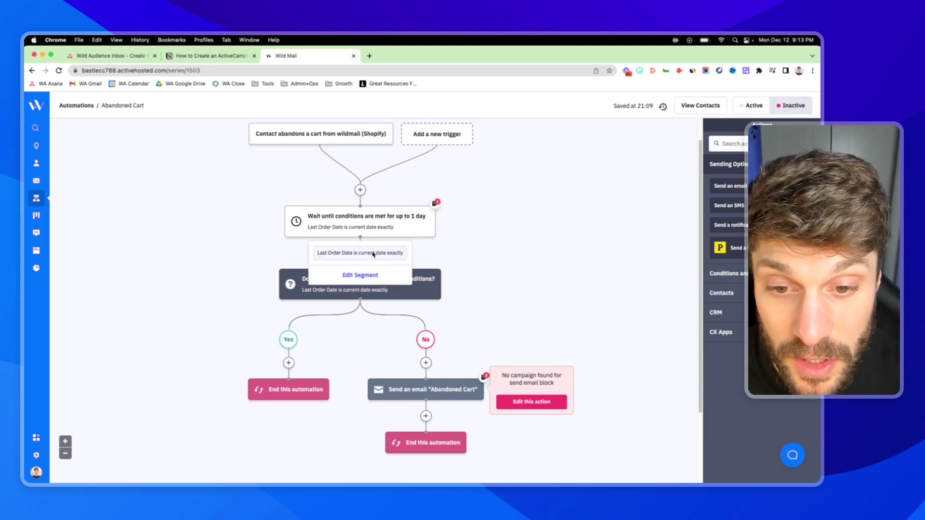
{"action": "mouse_move", "coordinate": [370, 286]}
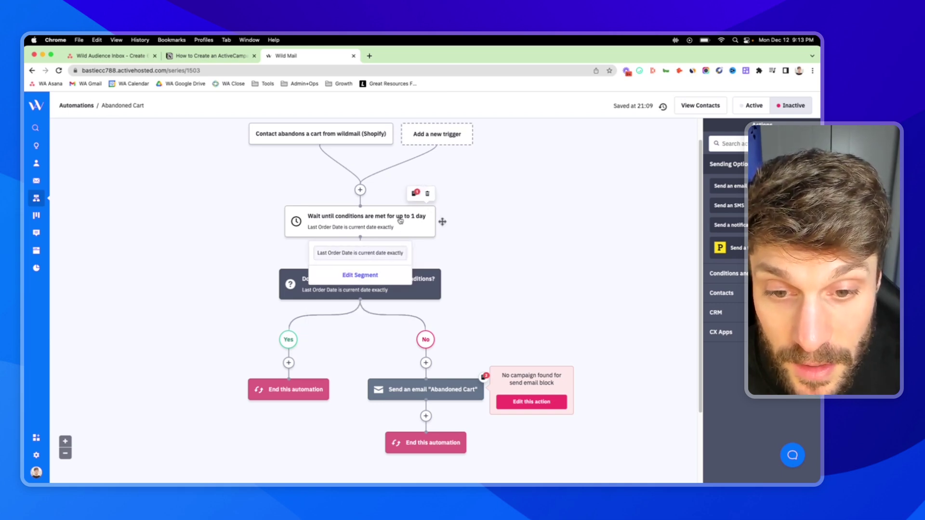
{"action": "left_click", "coordinate": [400, 219]}
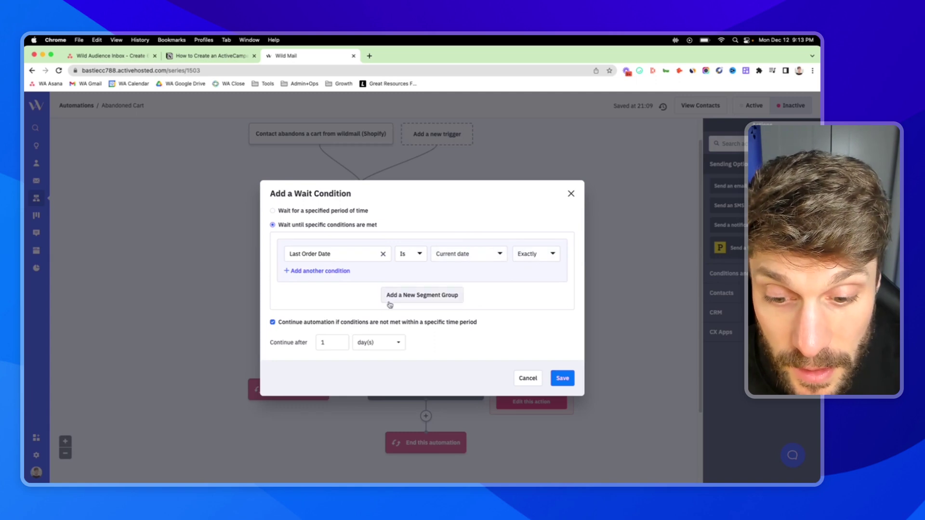
{"action": "left_click", "coordinate": [316, 342]}
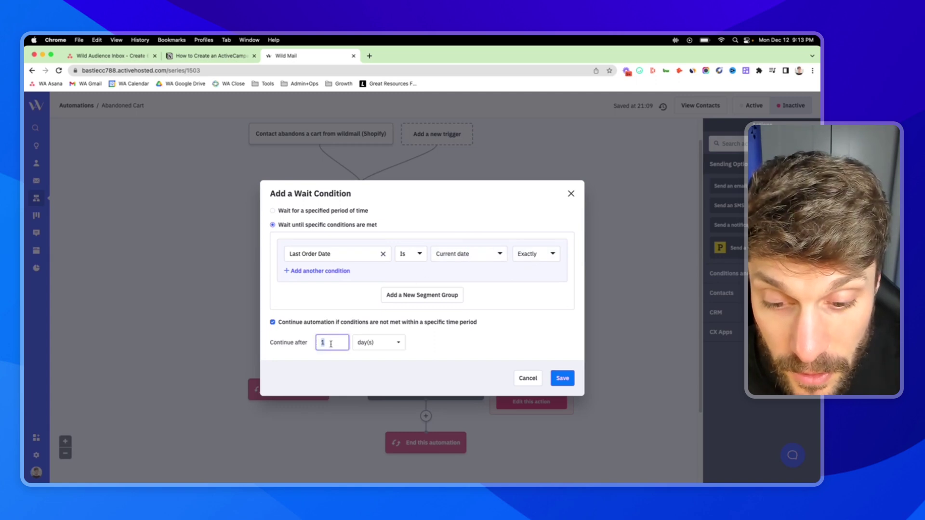
{"action": "left_click", "coordinate": [528, 378]}
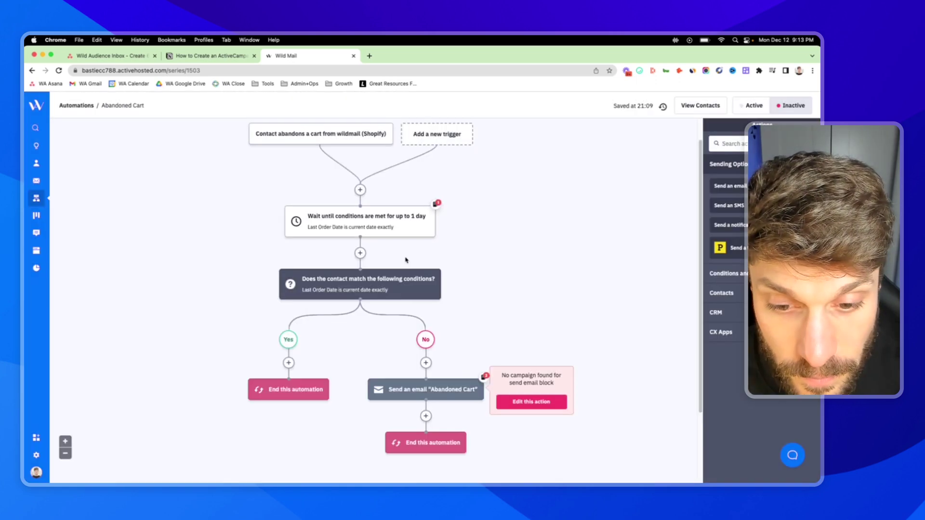
{"action": "scroll", "coordinate": [391, 276], "scroll_direction": "down", "scroll_amount": 1}
{"action": "scroll", "coordinate": [391, 276], "scroll_direction": "down", "scroll_amount": 1}
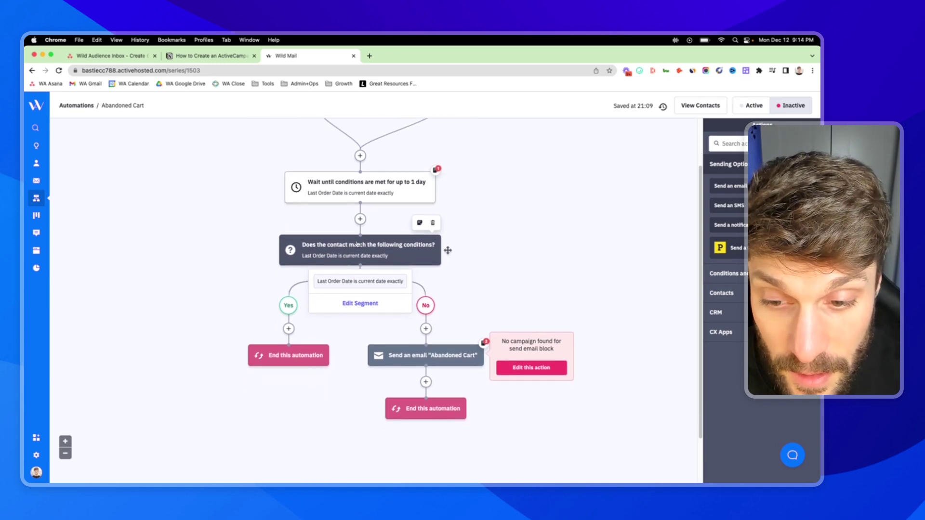
{"action": "scroll", "coordinate": [347, 277], "scroll_direction": "down", "scroll_amount": 1}
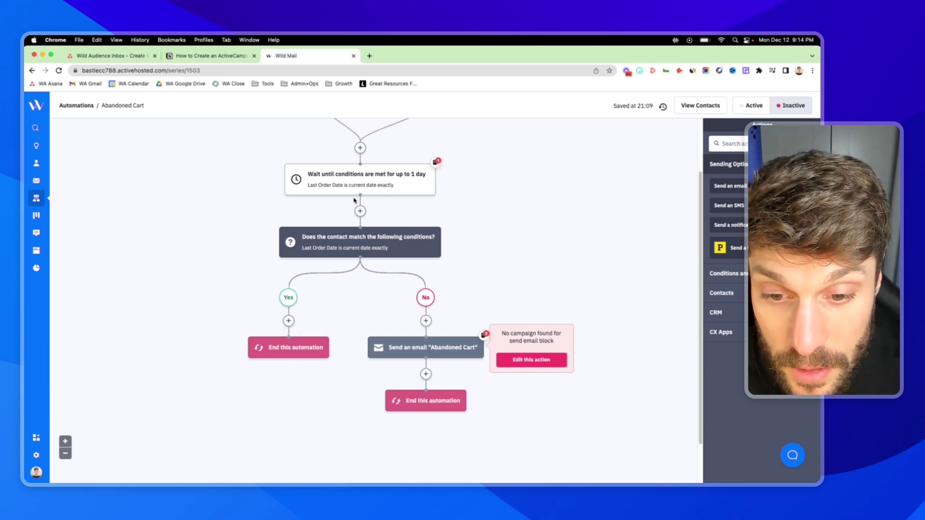
{"action": "mouse_move", "coordinate": [395, 279]}
{"action": "mouse_move", "coordinate": [442, 353]}
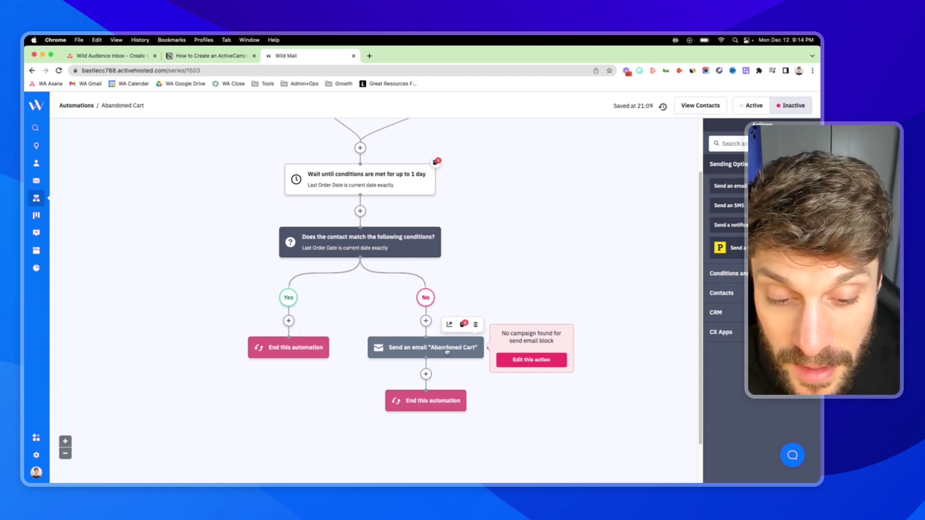
{"action": "left_click", "coordinate": [463, 326]}
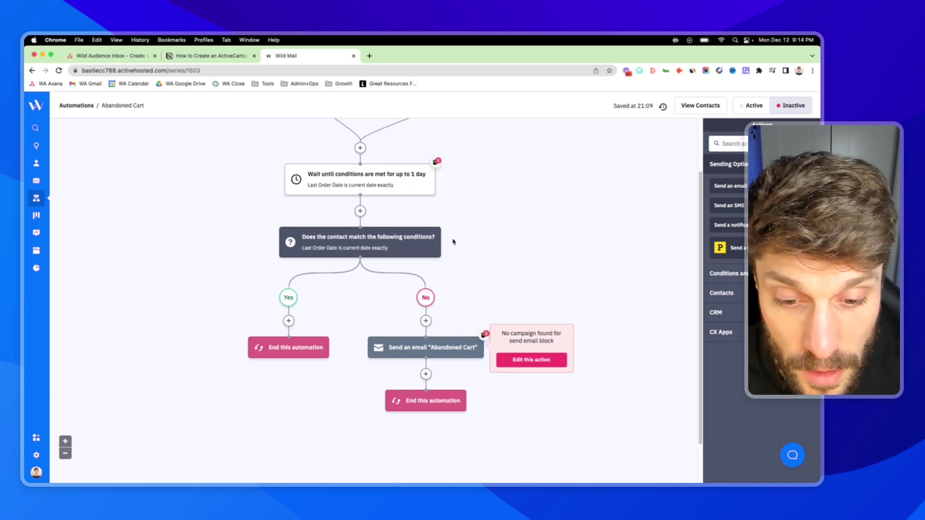
Start the Abandoned Cart email from a Classic Designer template and search templates for 'abando'.
{"action": "left_click", "coordinate": [429, 349]}
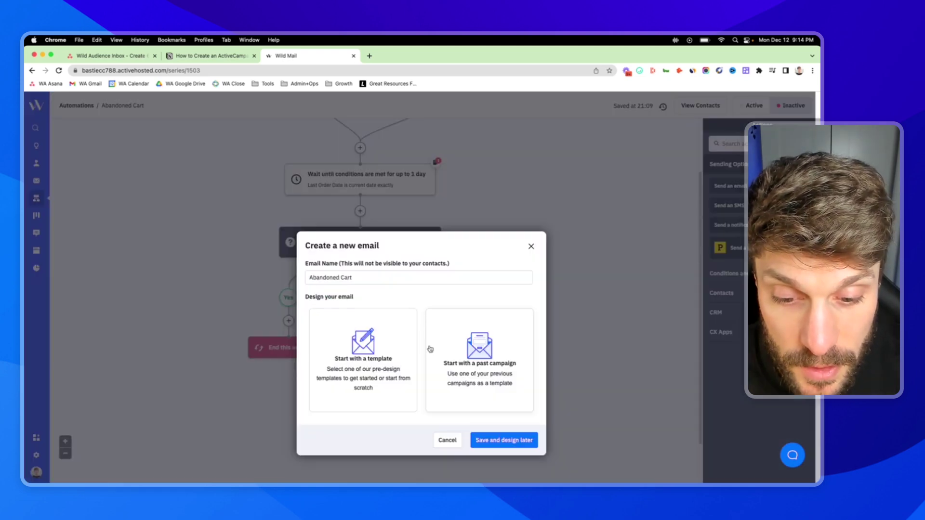
{"action": "left_click", "coordinate": [370, 348]}
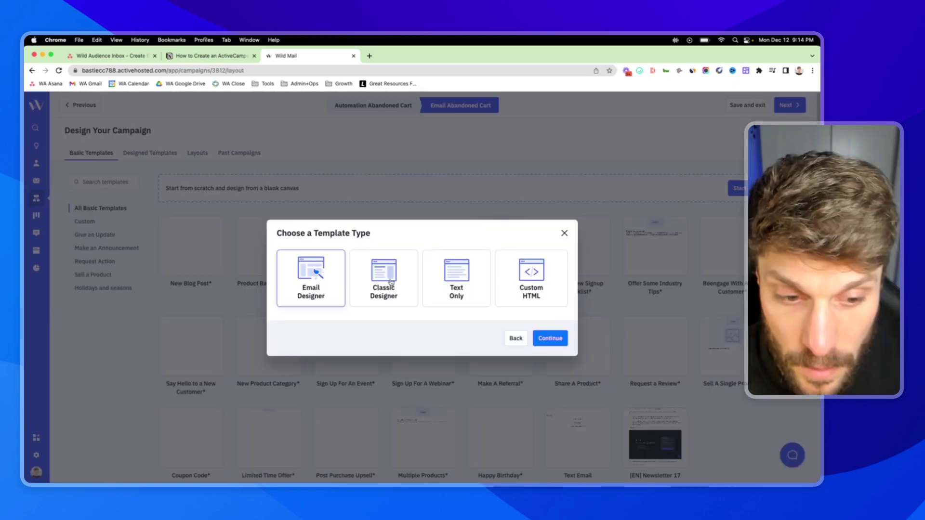
{"action": "left_click", "coordinate": [391, 280]}
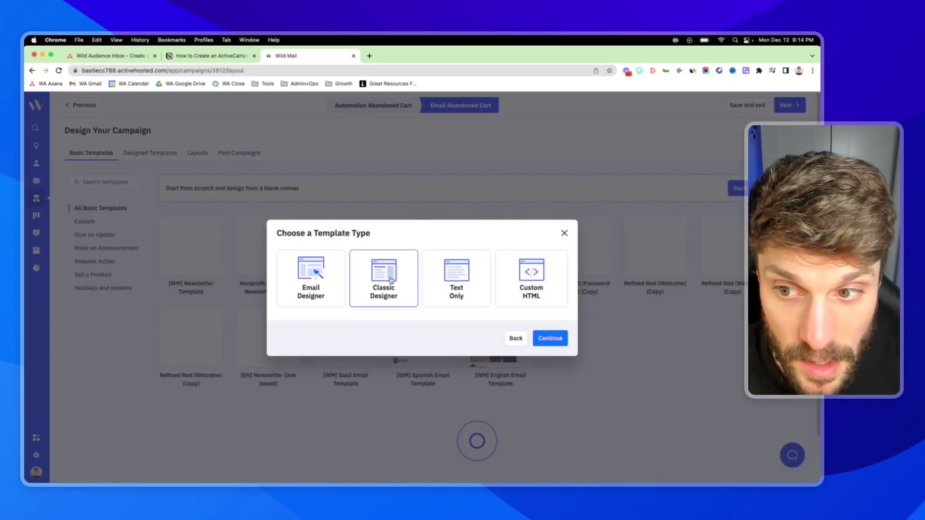
{"action": "left_click", "coordinate": [550, 338]}
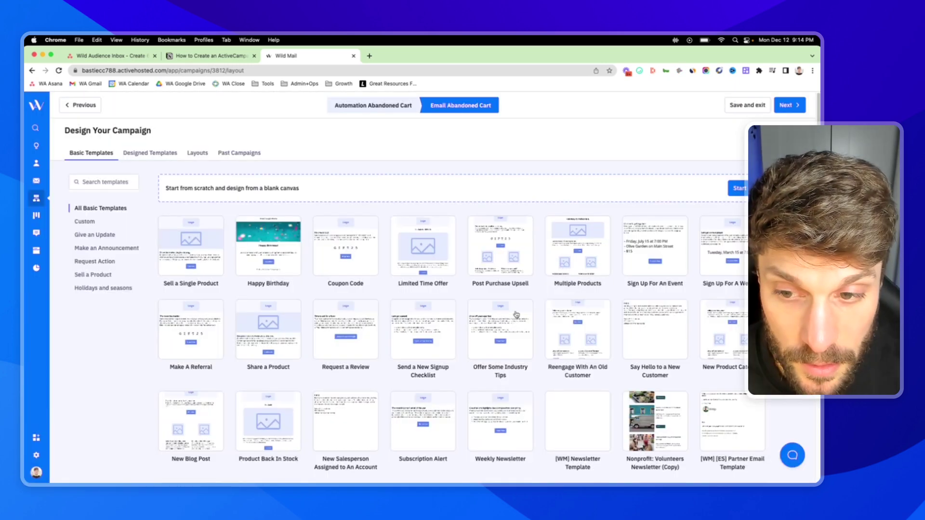
{"action": "left_click", "coordinate": [108, 182]}
{"action": "type", "text": "abando"}
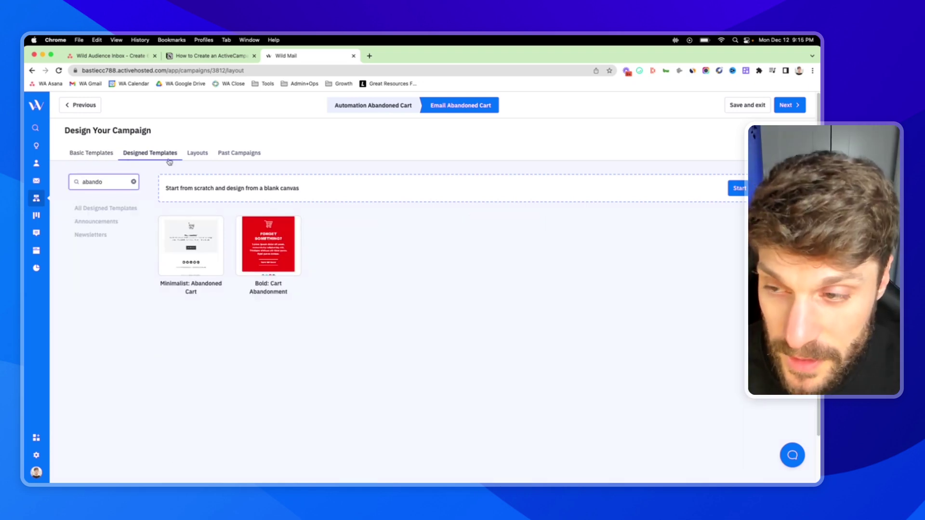
Use the Minimalist: Abandoned Cart template with subject 'you forgot something in your cart!'.
{"action": "mouse_move", "coordinate": [192, 250]}
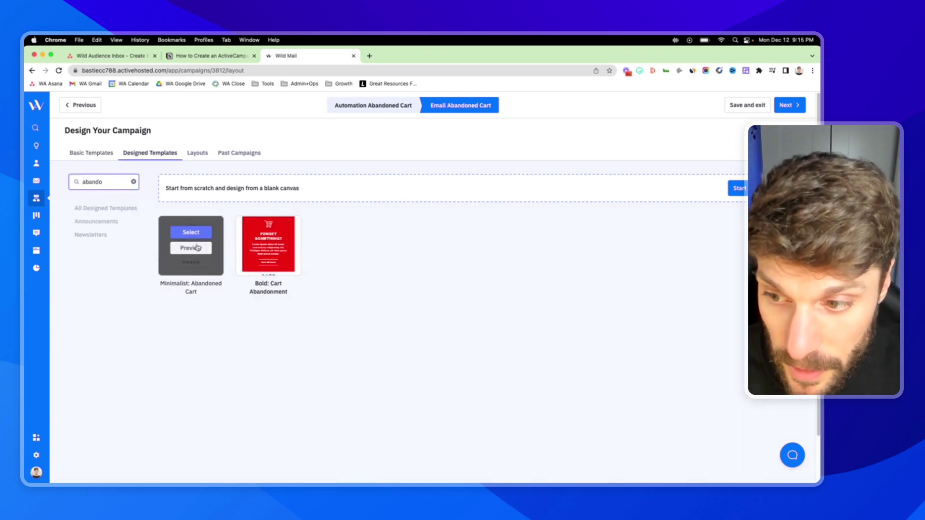
{"action": "left_click", "coordinate": [193, 233]}
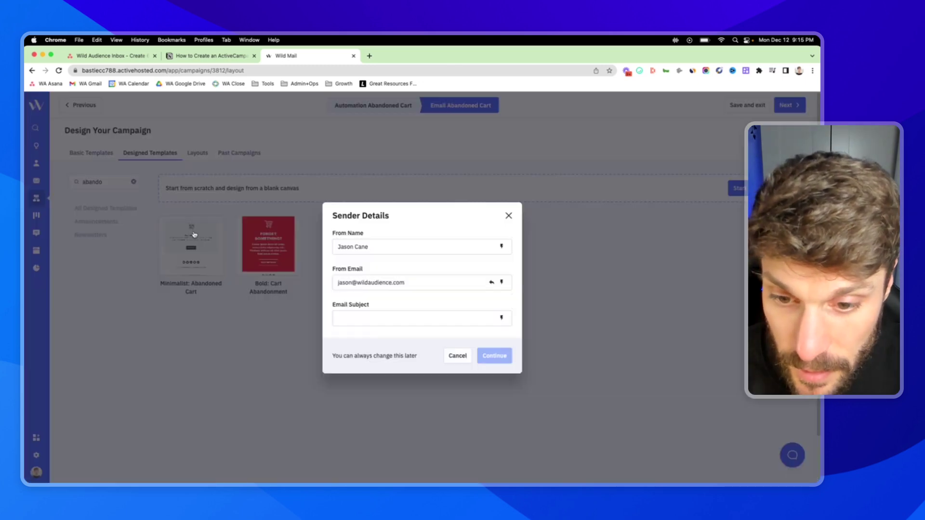
{"action": "left_click", "coordinate": [400, 319]}
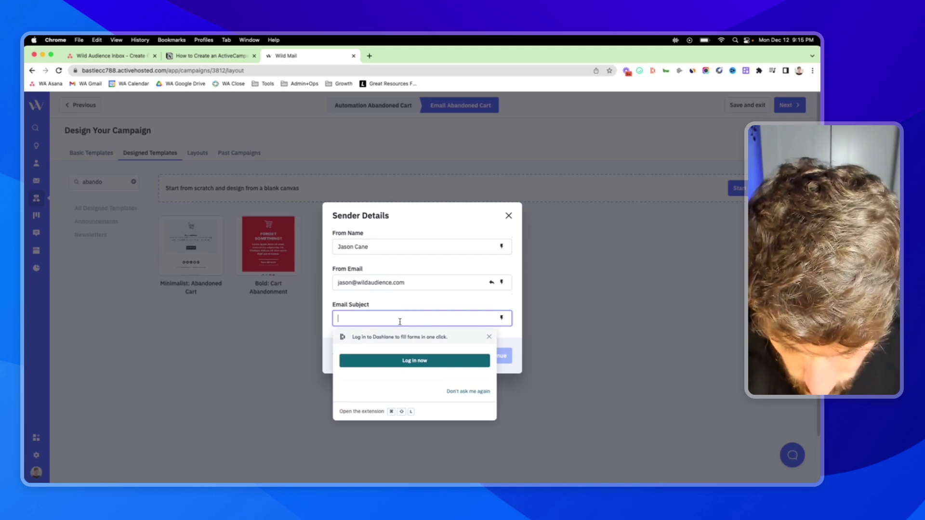
{"action": "type", "text": "you forgot something in"}
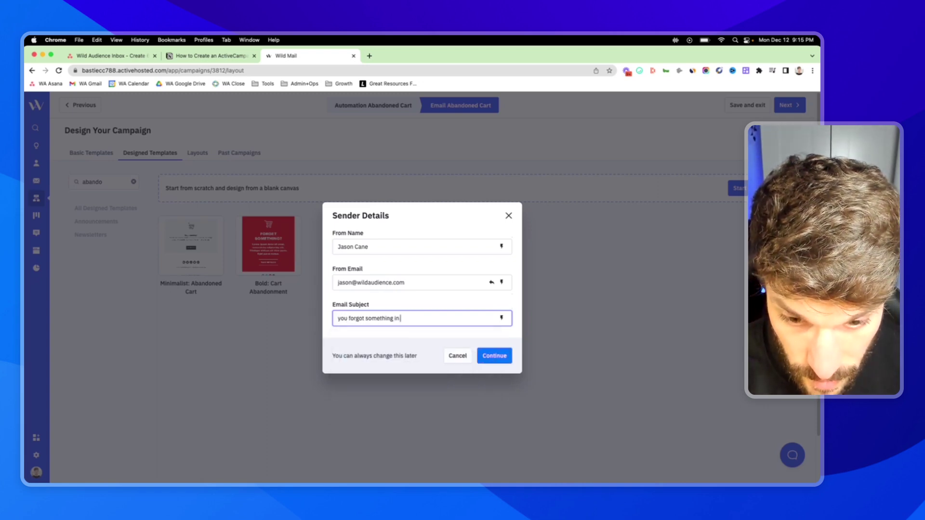
{"action": "type", "text": " your cart!"}
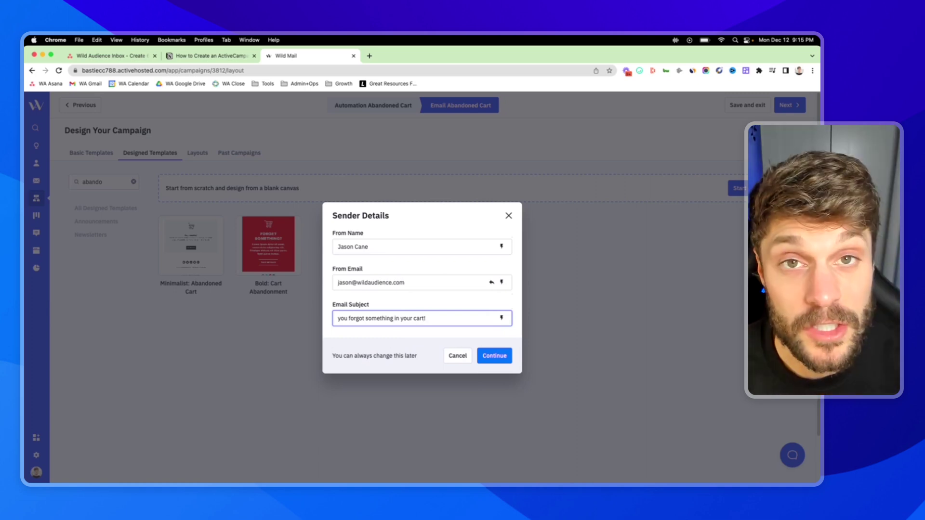
{"action": "left_click", "coordinate": [496, 357]}
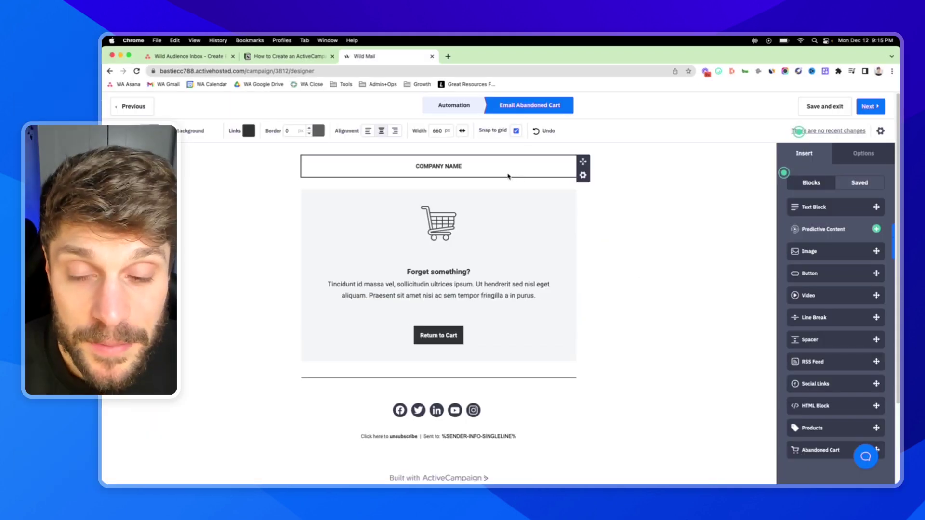
Add the Abandoned Cart product block to the email above the Return to Cart button.
{"action": "scroll", "coordinate": [854, 230], "scroll_direction": "down", "scroll_amount": 2}
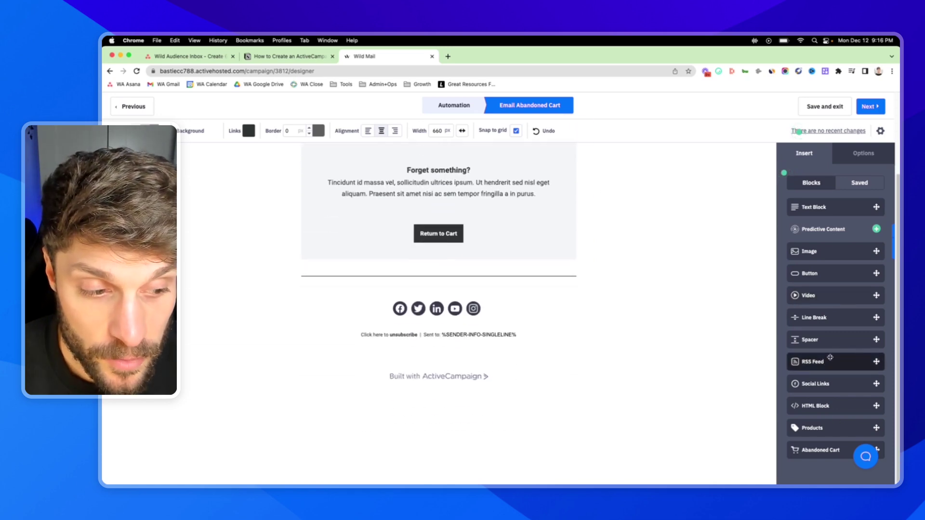
{"action": "scroll", "coordinate": [843, 337], "scroll_direction": "up", "scroll_amount": 1}
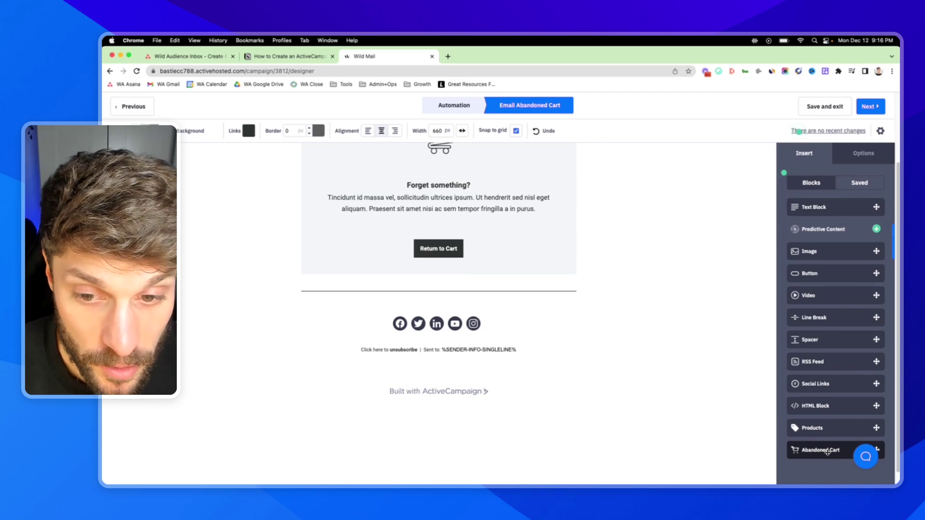
{"action": "left_click_drag", "start_coordinate": [827, 452], "coordinate": [435, 228]}
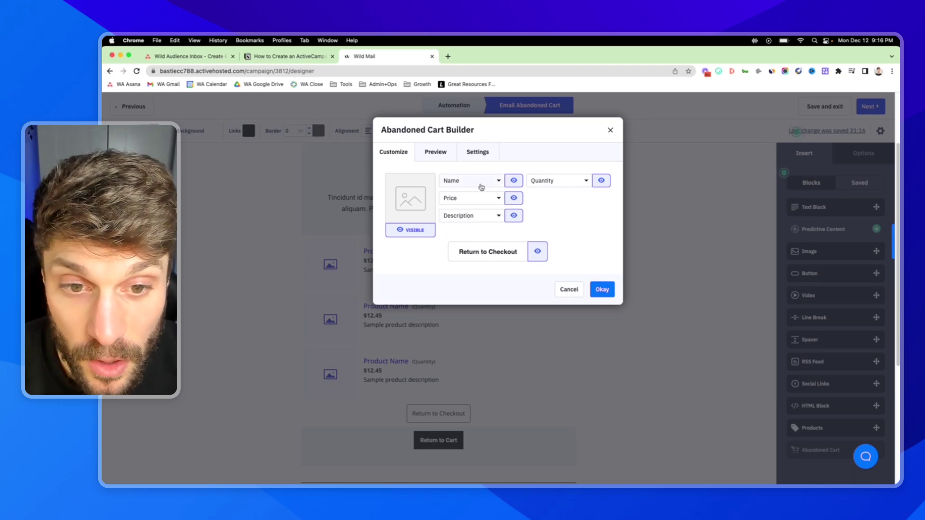
Review the field choices for the product name, price and description lines.
{"action": "left_click", "coordinate": [499, 182]}
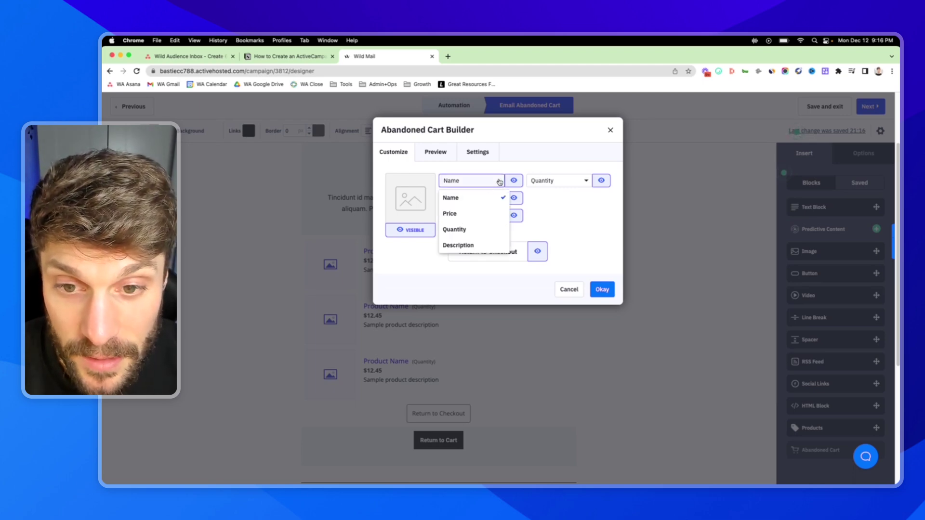
{"action": "left_click", "coordinate": [499, 181]}
{"action": "left_click", "coordinate": [496, 182]}
{"action": "left_click", "coordinate": [490, 181]}
{"action": "left_click", "coordinate": [487, 201]}
{"action": "left_click", "coordinate": [481, 206]}
{"action": "left_click", "coordinate": [475, 216]}
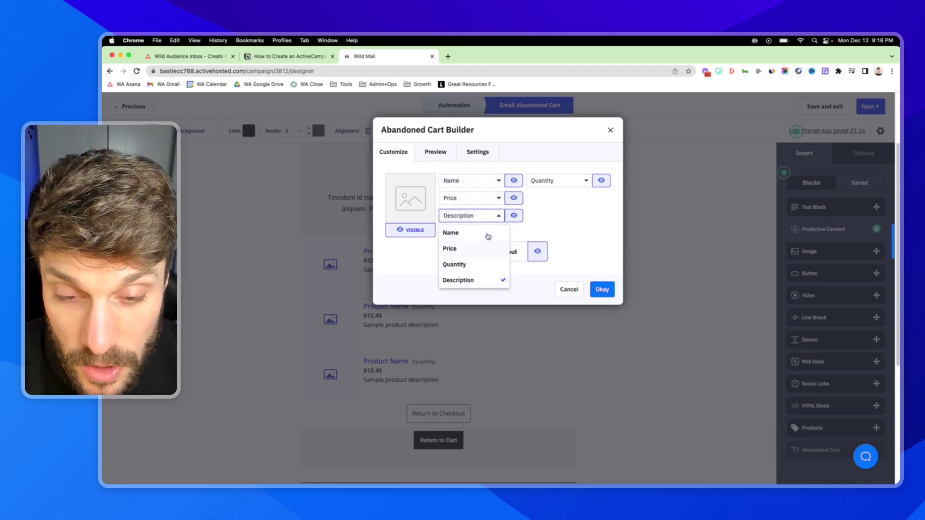
{"action": "left_click", "coordinate": [572, 213]}
Confirm product name and quantity stay shown and keep the Return to Checkout button label.
{"action": "left_click", "coordinate": [513, 180]}
{"action": "left_click", "coordinate": [513, 180]}
{"action": "left_click", "coordinate": [600, 181]}
{"action": "left_click", "coordinate": [600, 182]}
{"action": "left_click_drag", "start_coordinate": [459, 251], "coordinate": [509, 250]}
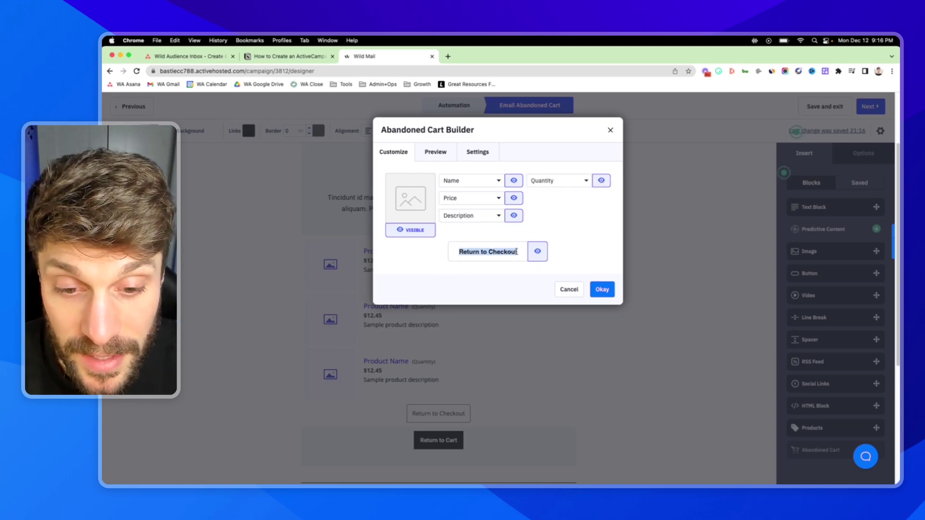
{"action": "left_click", "coordinate": [519, 252]}
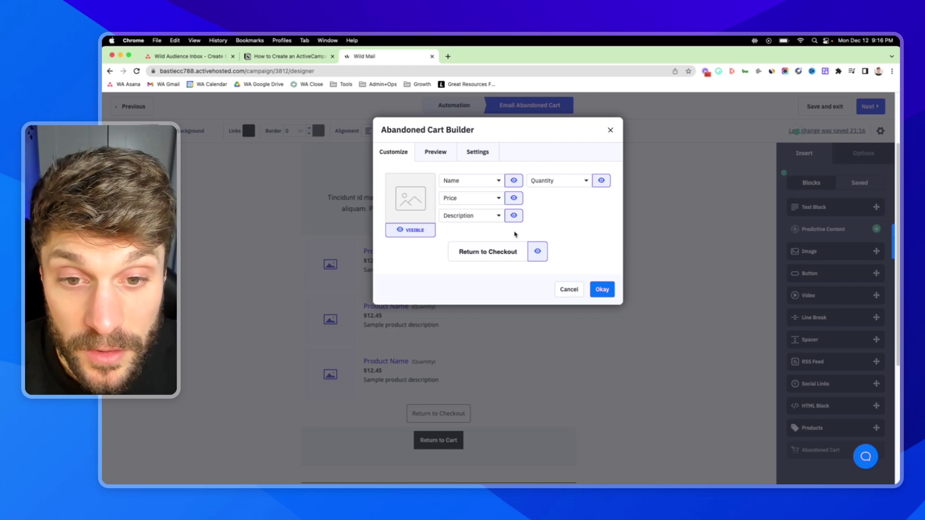
Preview the product layout and keep sorting Price: High to Low with a 3-product limit.
{"action": "left_click", "coordinate": [435, 150]}
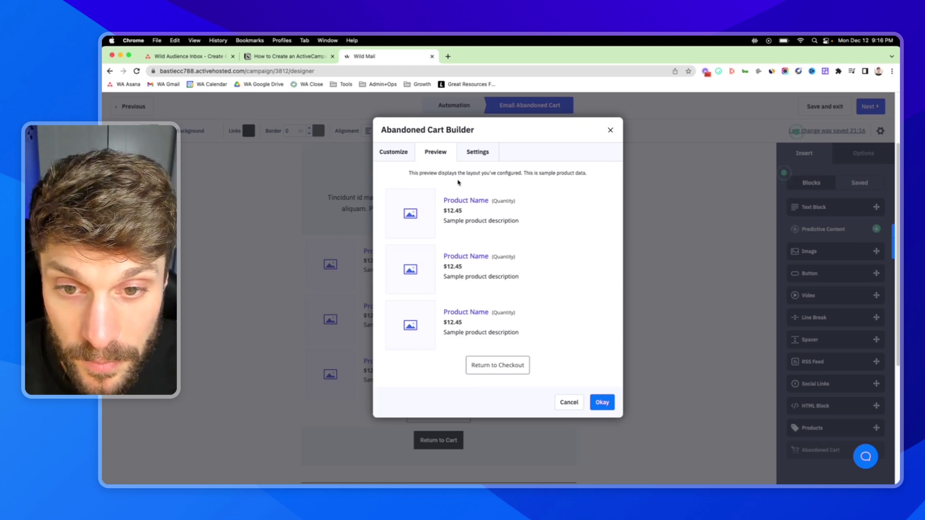
{"action": "left_click", "coordinate": [481, 153]}
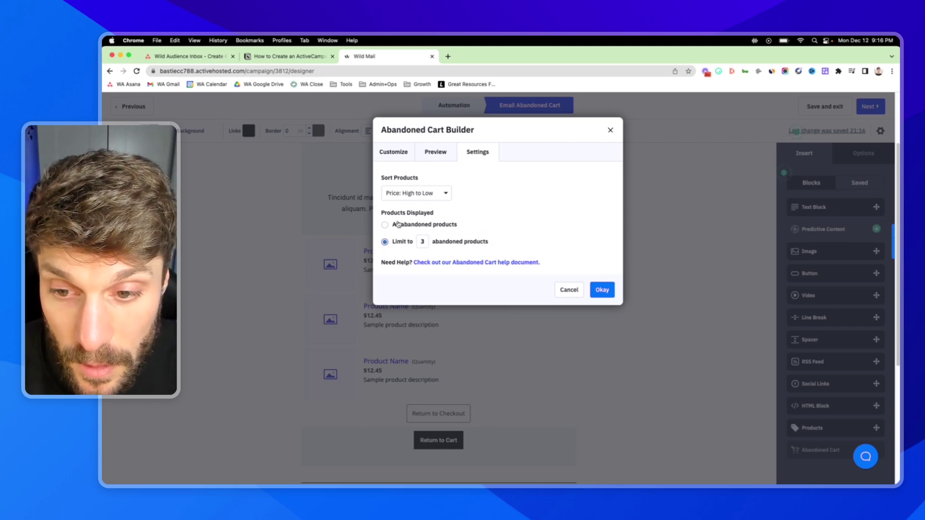
{"action": "left_click", "coordinate": [440, 192]}
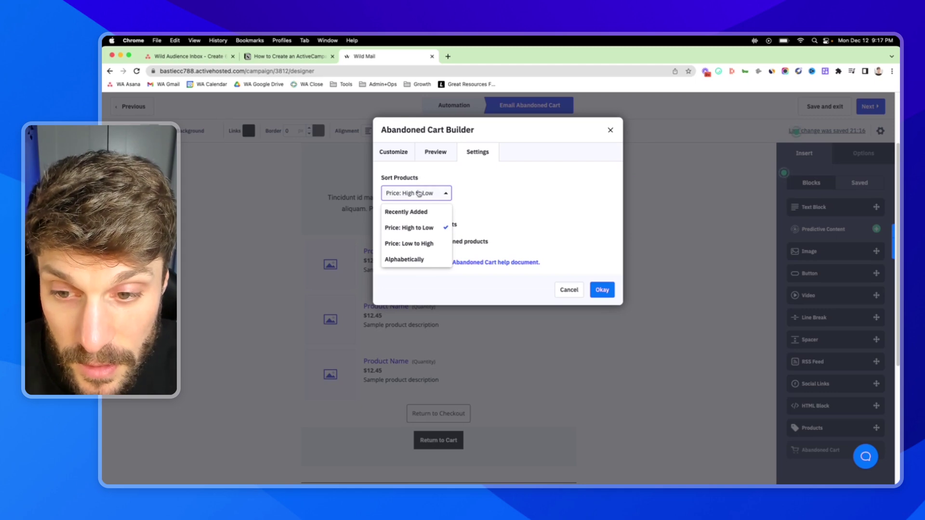
{"action": "left_click", "coordinate": [511, 198]}
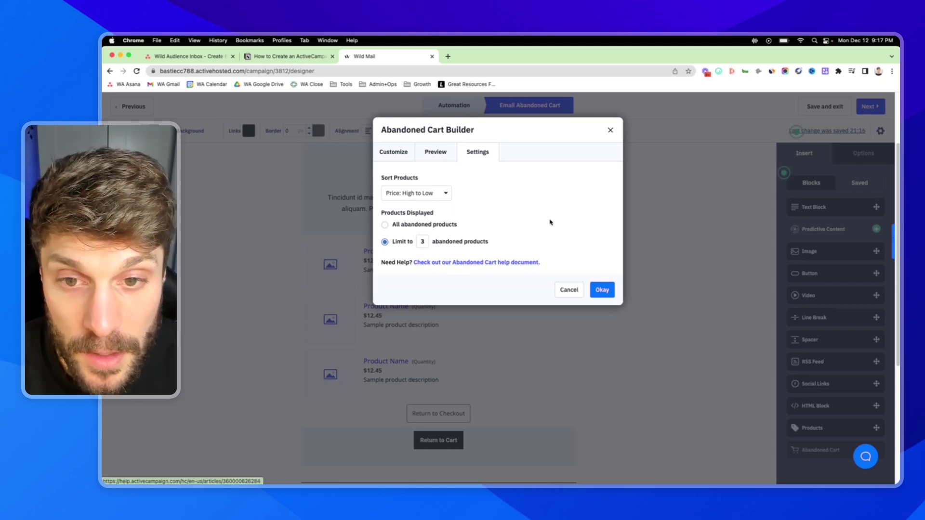
Apply the Abandoned Cart block settings and look over the 'Forget something?' text block.
{"action": "left_click", "coordinate": [602, 290]}
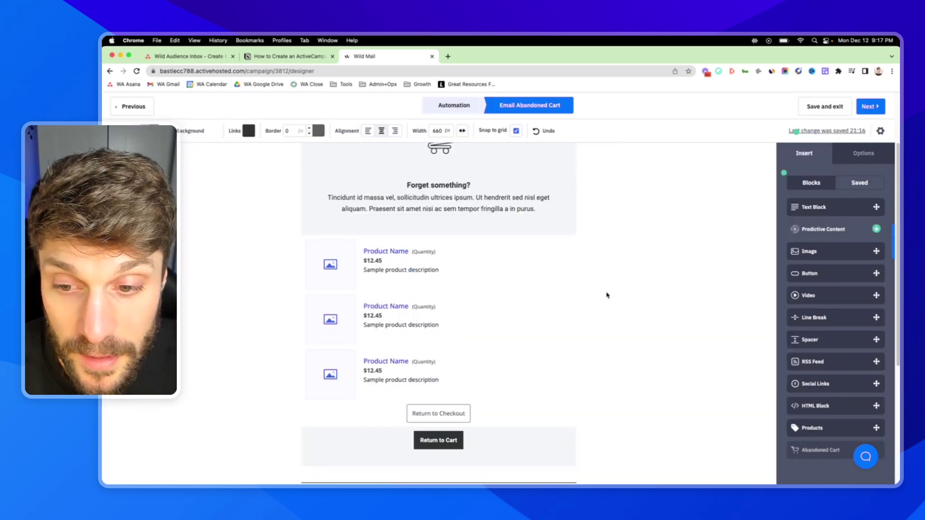
{"action": "scroll", "coordinate": [434, 231], "scroll_direction": "up", "scroll_amount": 1}
{"action": "left_click", "coordinate": [468, 212]}
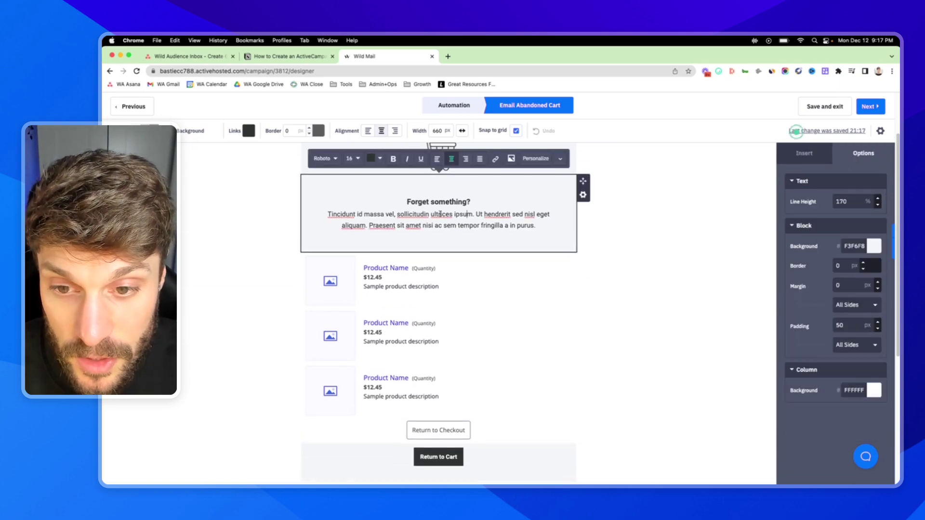
{"action": "scroll", "coordinate": [470, 226], "scroll_direction": "up", "scroll_amount": 2}
{"action": "scroll", "coordinate": [471, 241], "scroll_direction": "down", "scroll_amount": 5}
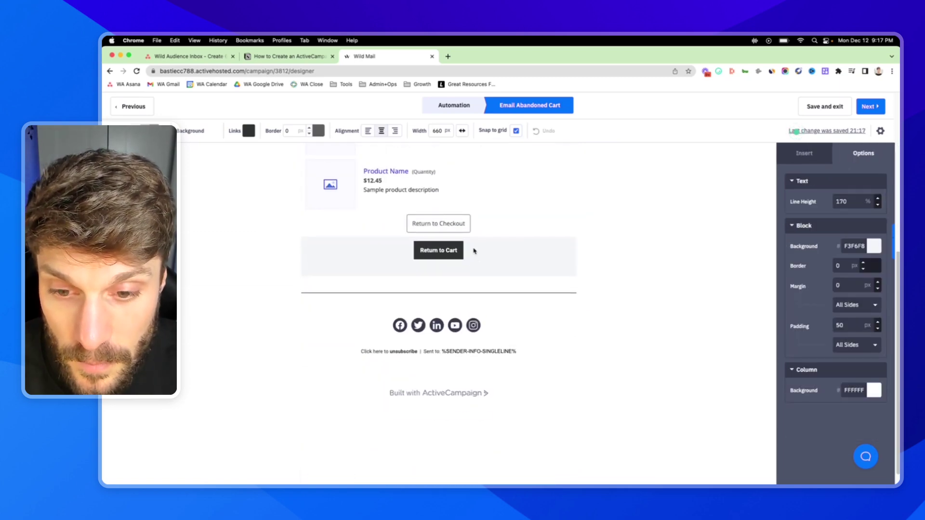
Delete the Return to Cart button block from the email.
{"action": "left_click", "coordinate": [503, 252]}
{"action": "left_click", "coordinate": [583, 260]}
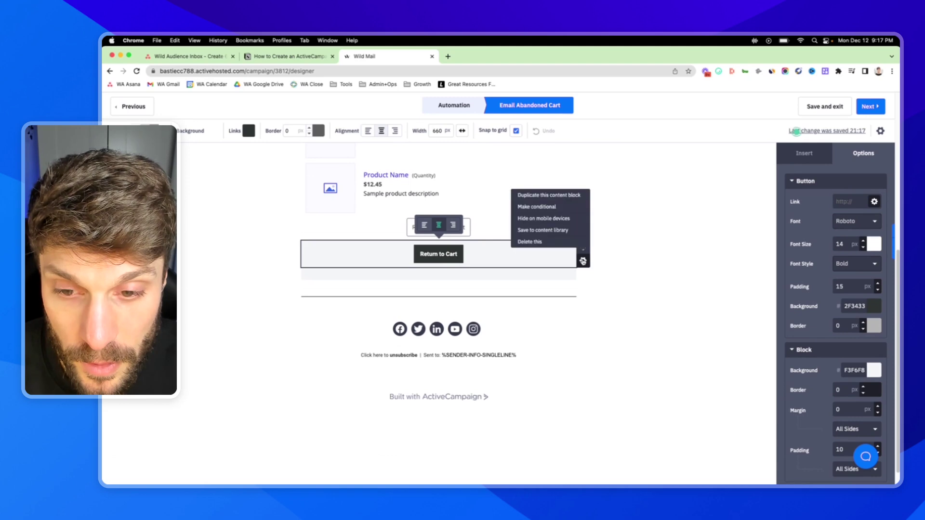
{"action": "left_click", "coordinate": [543, 241]}
{"action": "left_click", "coordinate": [568, 241]}
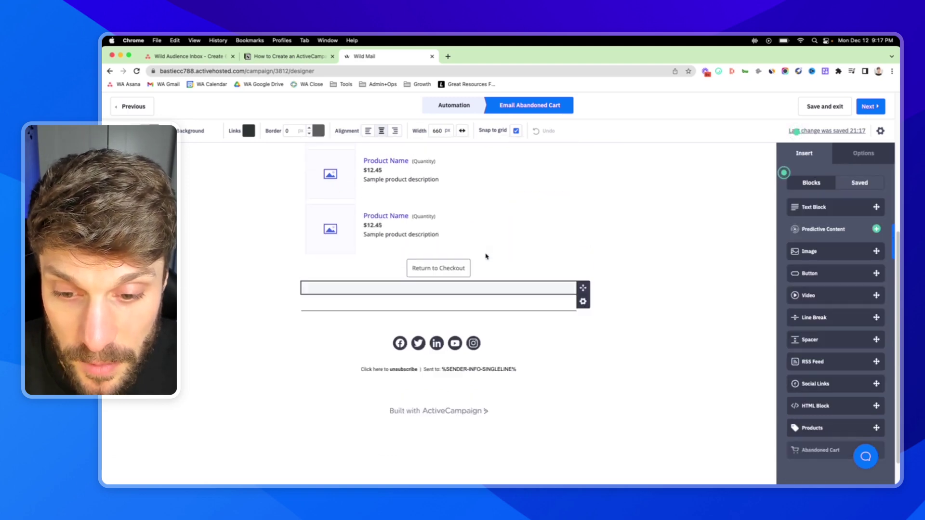
Scroll through the email to check the product block with only Return to Checkout left.
{"action": "scroll", "coordinate": [485, 269], "scroll_direction": "up", "scroll_amount": 5}
{"action": "scroll", "coordinate": [486, 267], "scroll_direction": "down", "scroll_amount": 8}
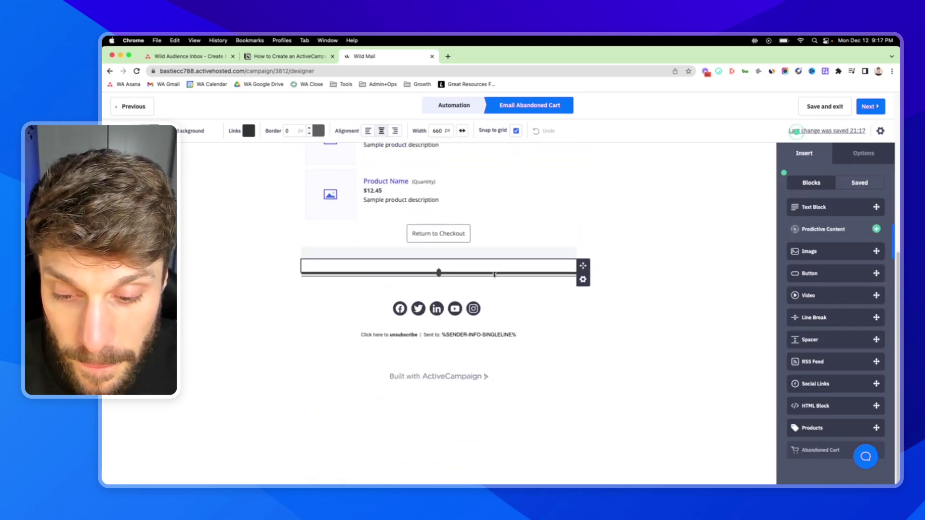
{"action": "scroll", "coordinate": [488, 269], "scroll_direction": "up", "scroll_amount": 8}
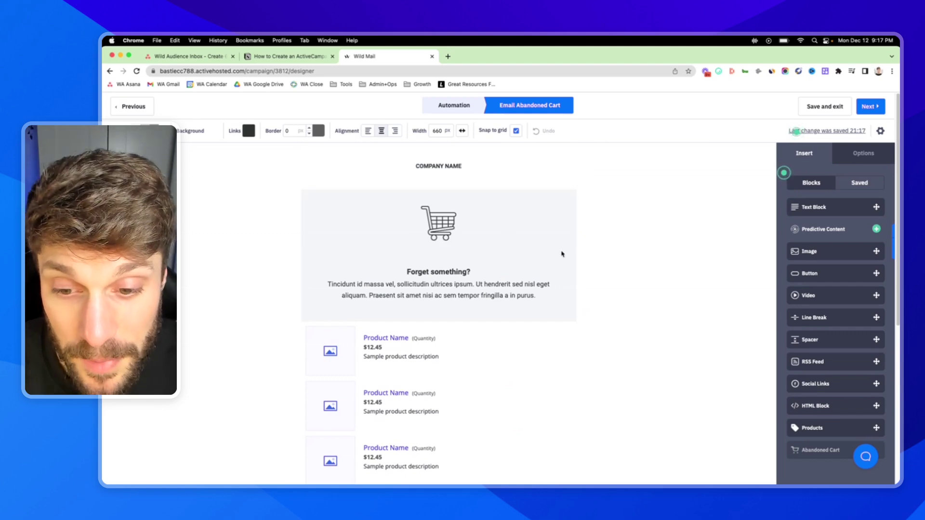
{"action": "scroll", "coordinate": [471, 269], "scroll_direction": "down", "scroll_amount": 2}
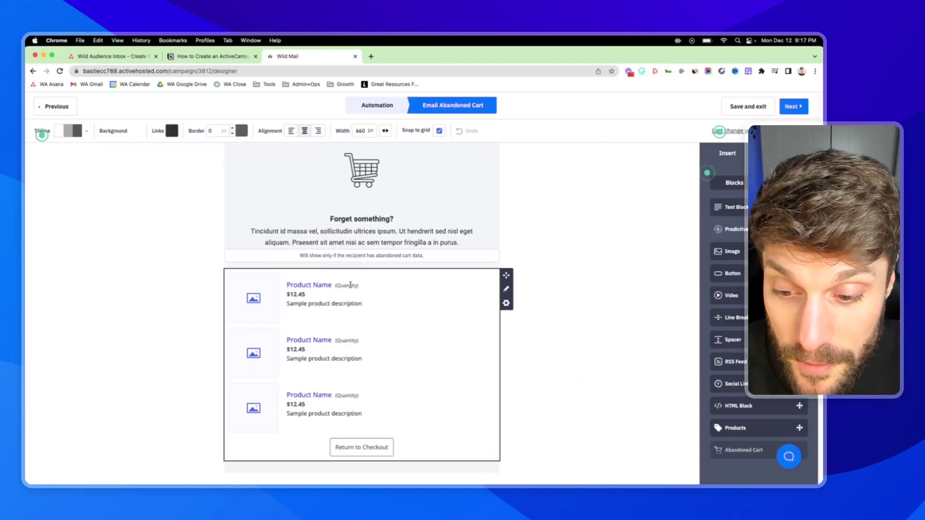
{"action": "scroll", "coordinate": [396, 277], "scroll_direction": "up", "scroll_amount": 2}
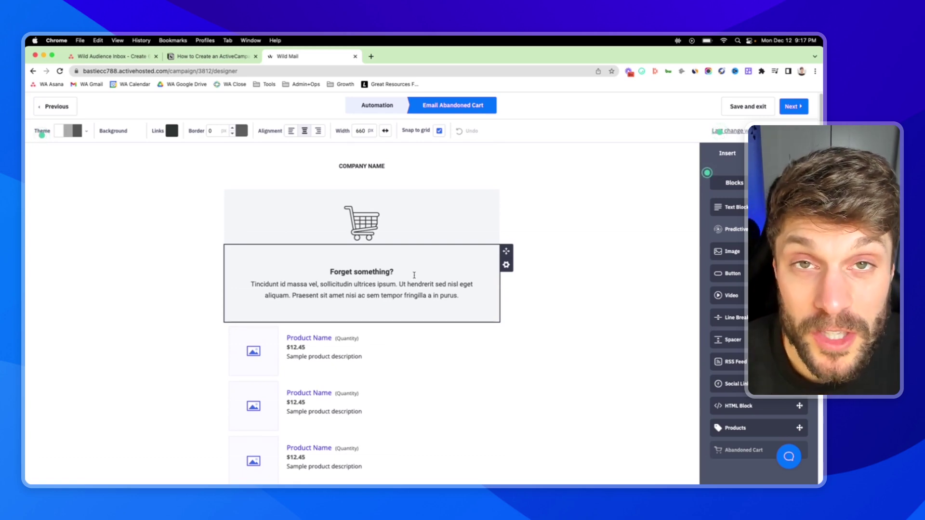
{"action": "scroll", "coordinate": [391, 292], "scroll_direction": "down", "scroll_amount": 4}
{"action": "scroll", "coordinate": [390, 294], "scroll_direction": "up", "scroll_amount": 3}
{"action": "left_click", "coordinate": [212, 56]}
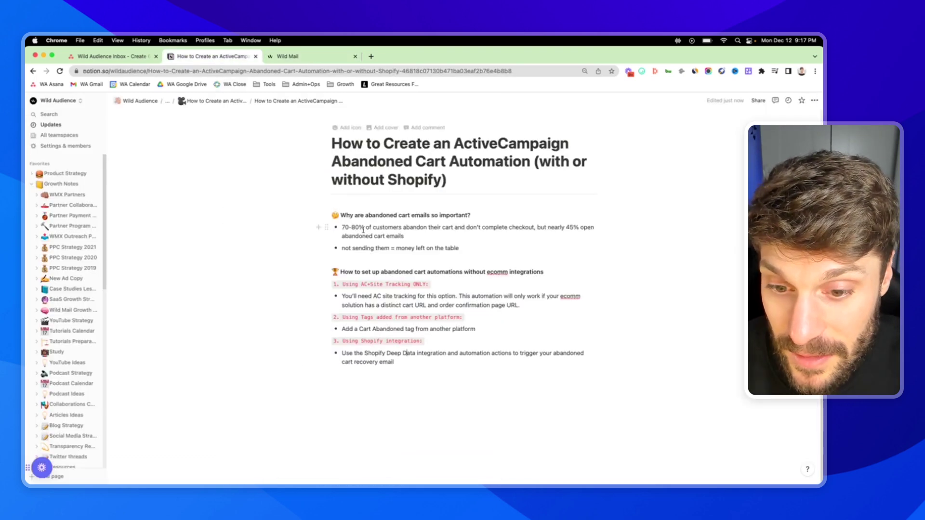
{"action": "left_click_drag", "start_coordinate": [381, 272], "coordinate": [544, 273]}
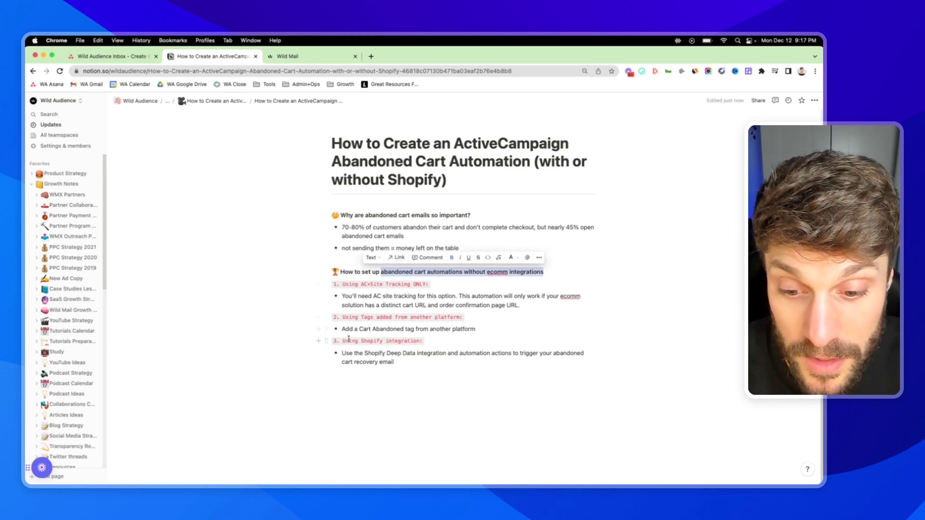
{"action": "left_click_drag", "start_coordinate": [343, 341], "coordinate": [430, 341]}
{"action": "left_click", "coordinate": [429, 341]}
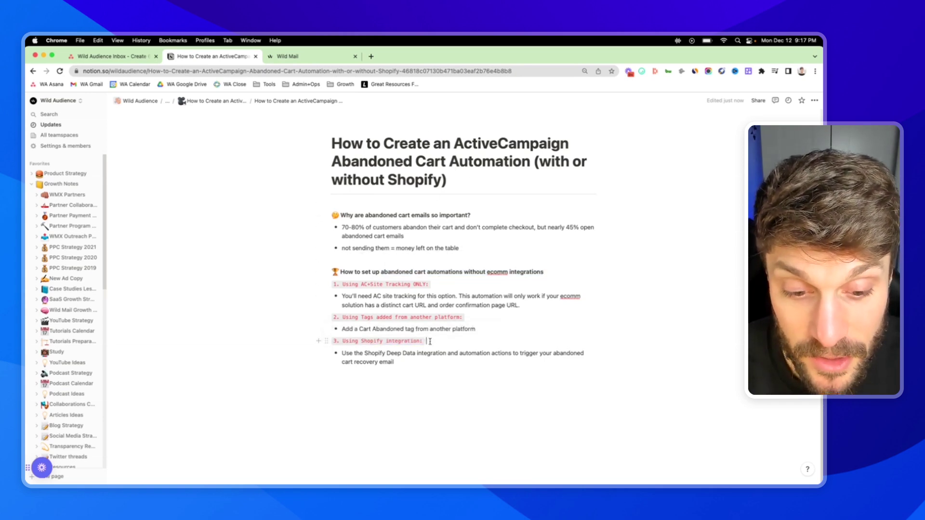